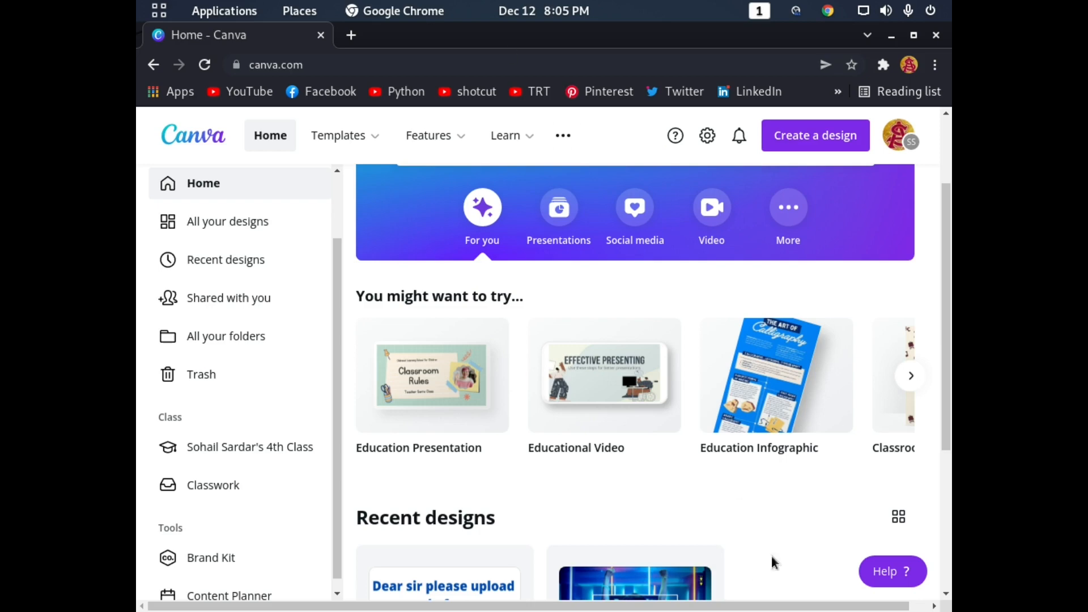
Search the templates for "youtube thumbnail" and open the suggested YouTube Thumbnail category
scroll(722, 304, "up", 2)
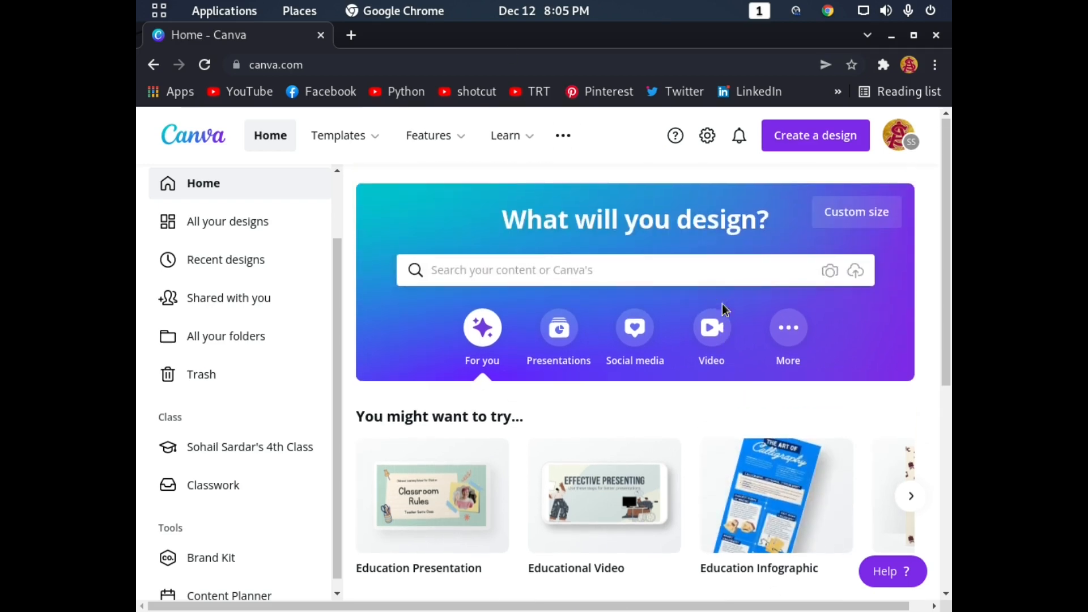
left_click(591, 264)
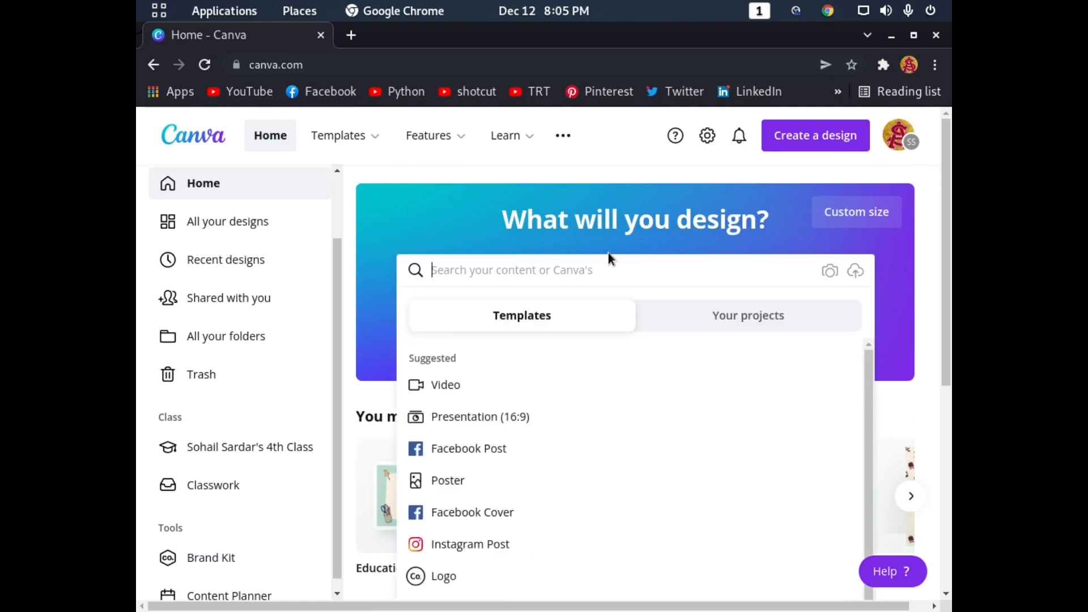
type("you")
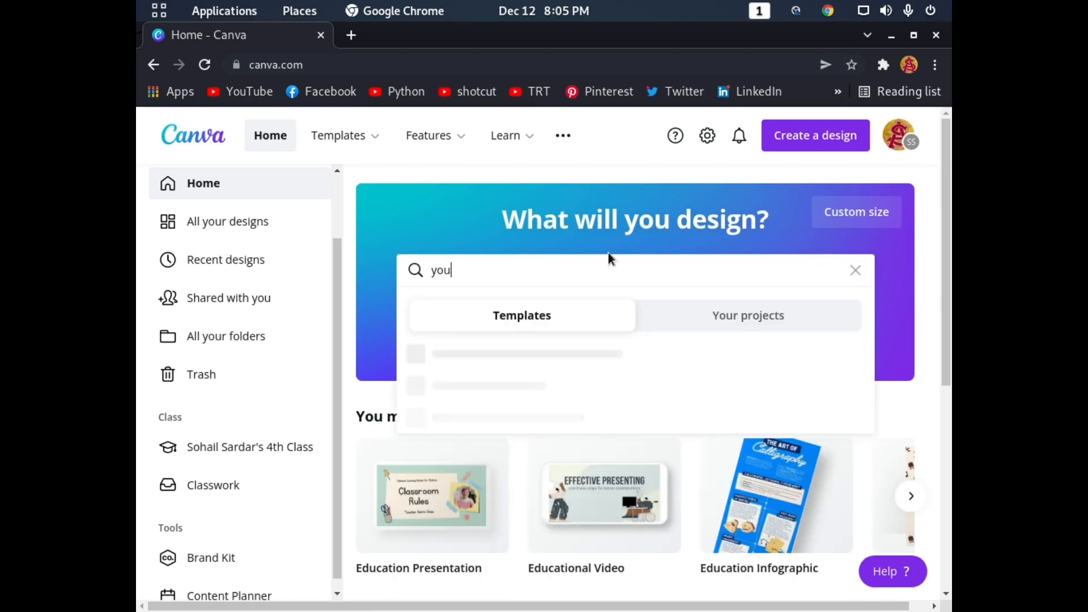
type("tube ")
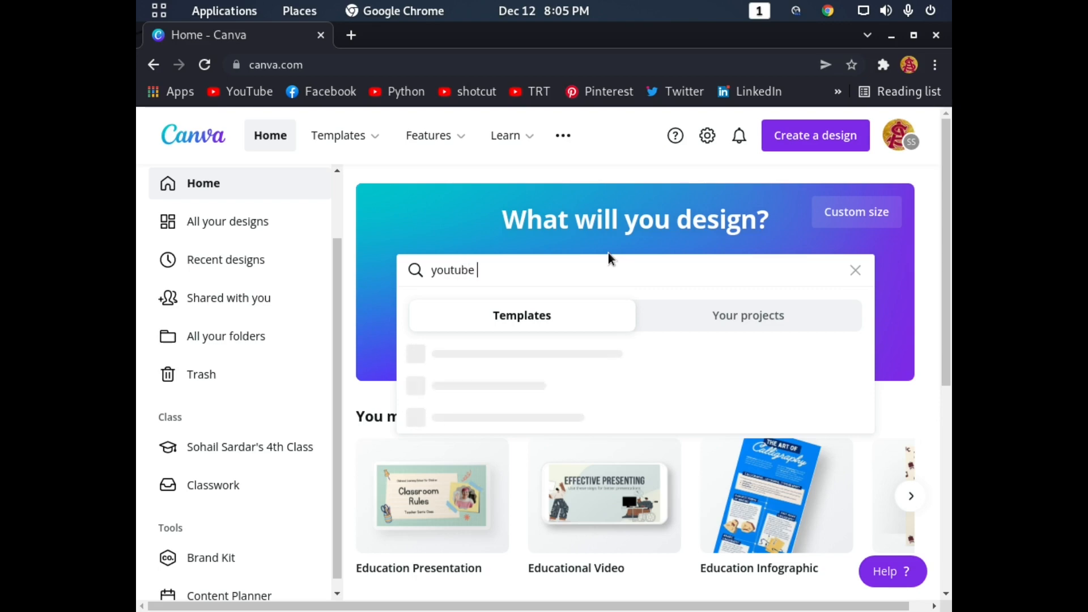
type("thum")
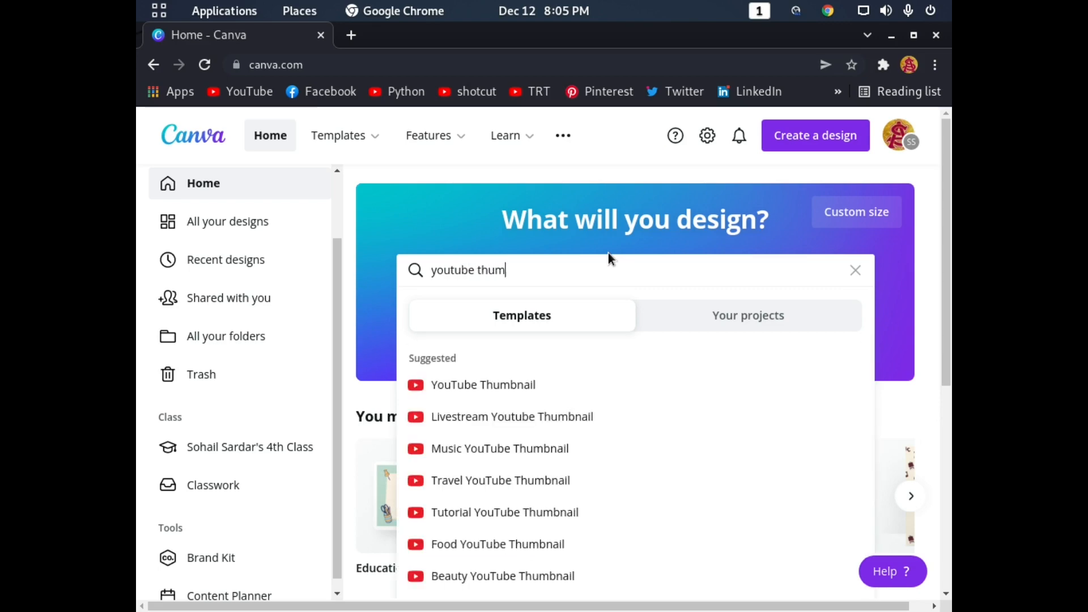
type("bnail")
left_click(522, 385)
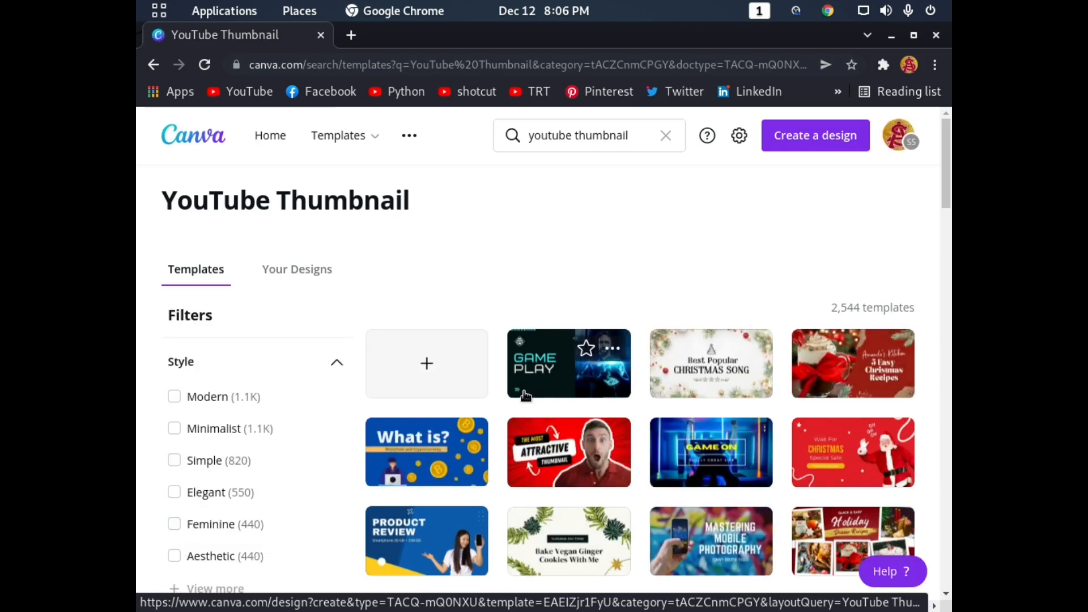
Browse the YouTube thumbnail templates to find a suitable base design
scroll(711, 484, "down", 3)
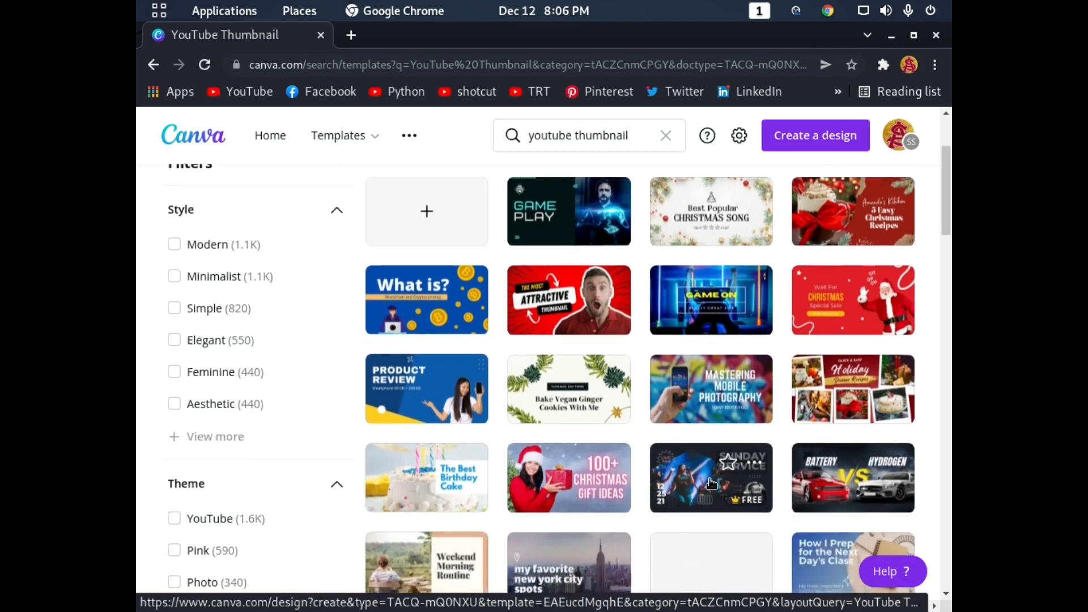
scroll(711, 484, "down", 2)
scroll(705, 411, "down", 1)
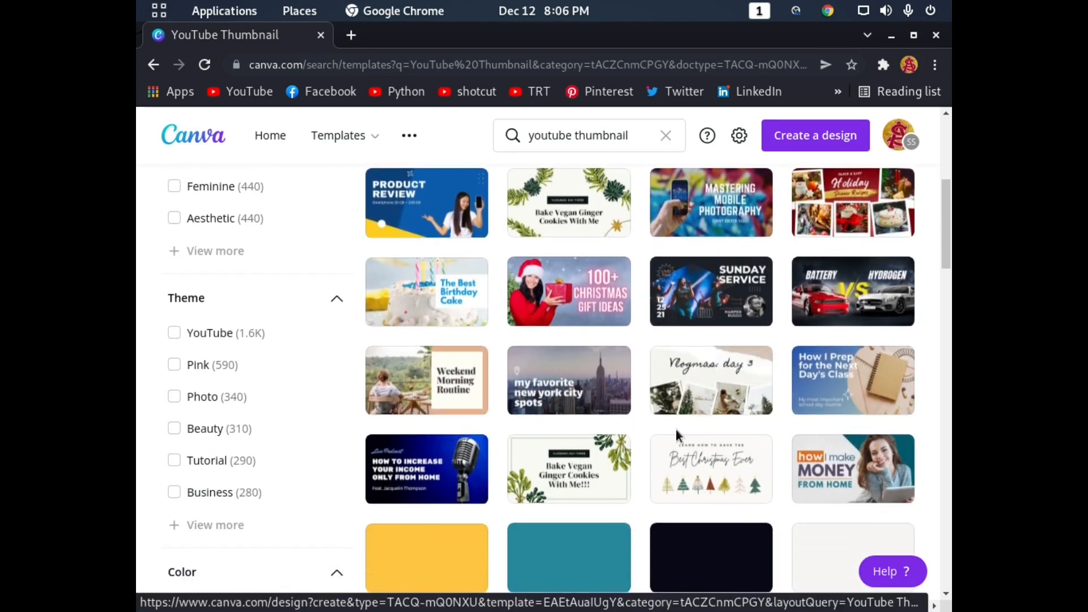
scroll(663, 367, "down", 1)
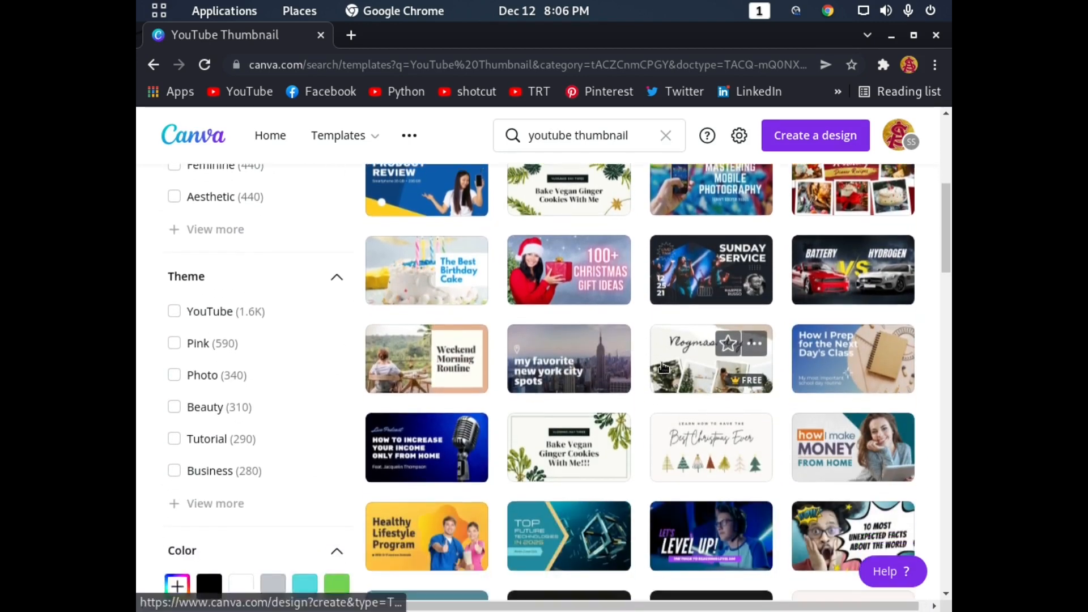
scroll(663, 367, "down", 1)
scroll(704, 408, "down", 2)
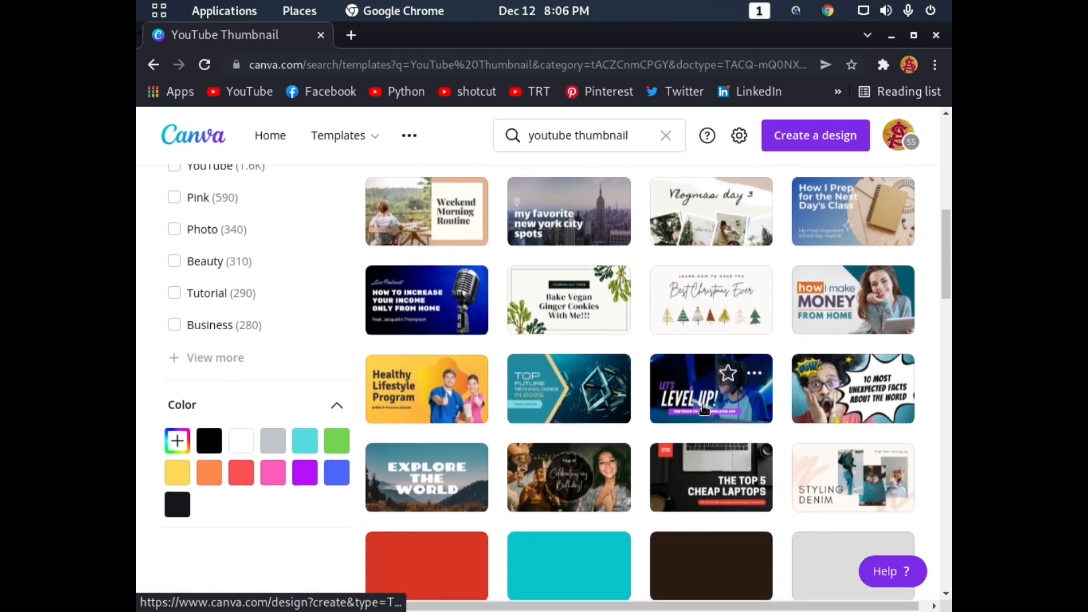
scroll(704, 408, "down", 3)
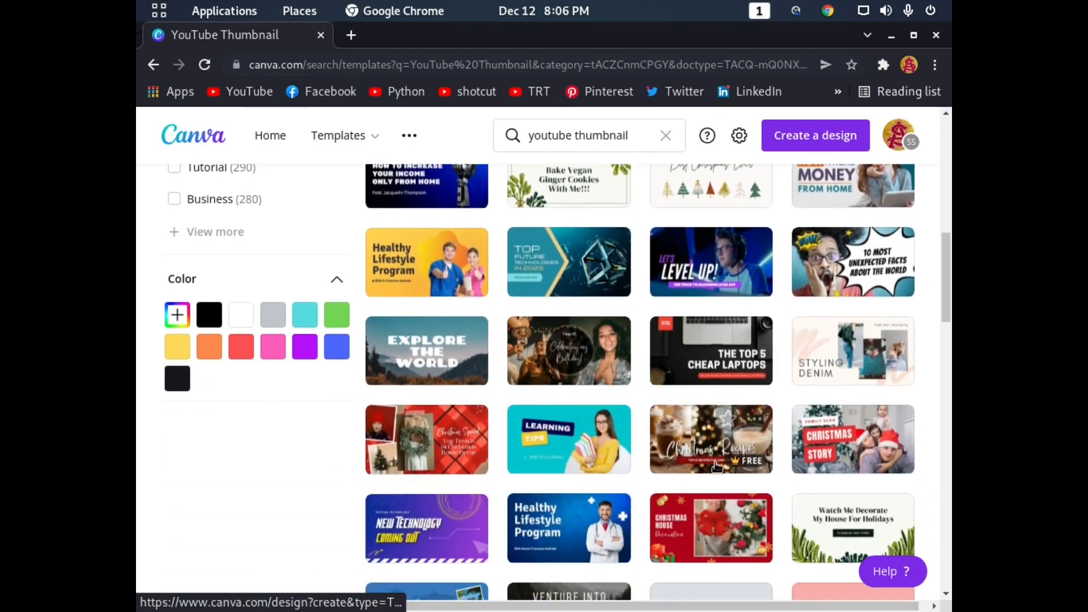
scroll(737, 431, "down", 2)
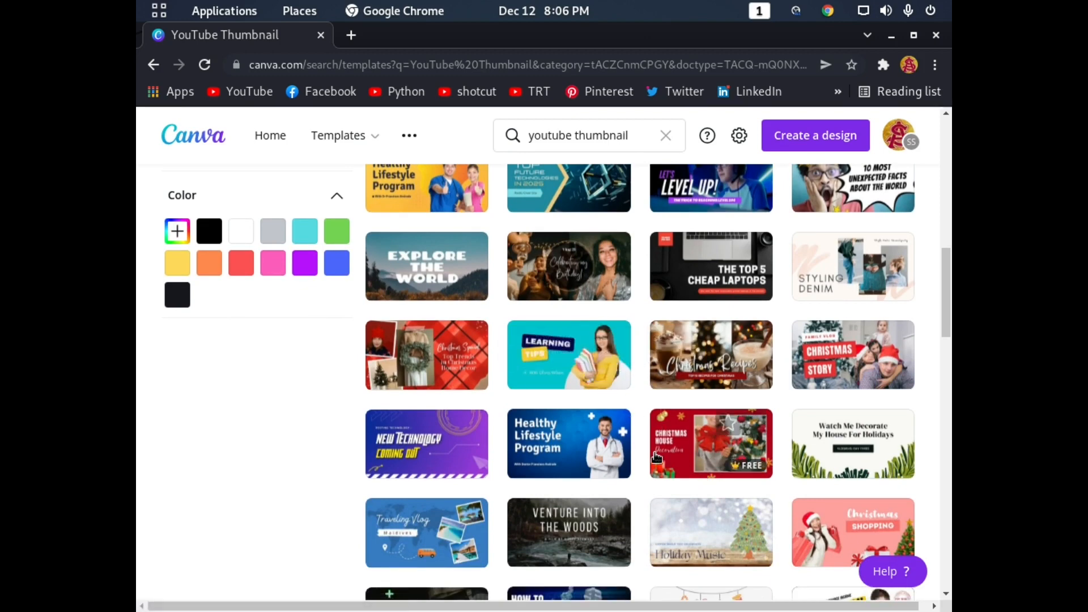
scroll(656, 456, "down", 4)
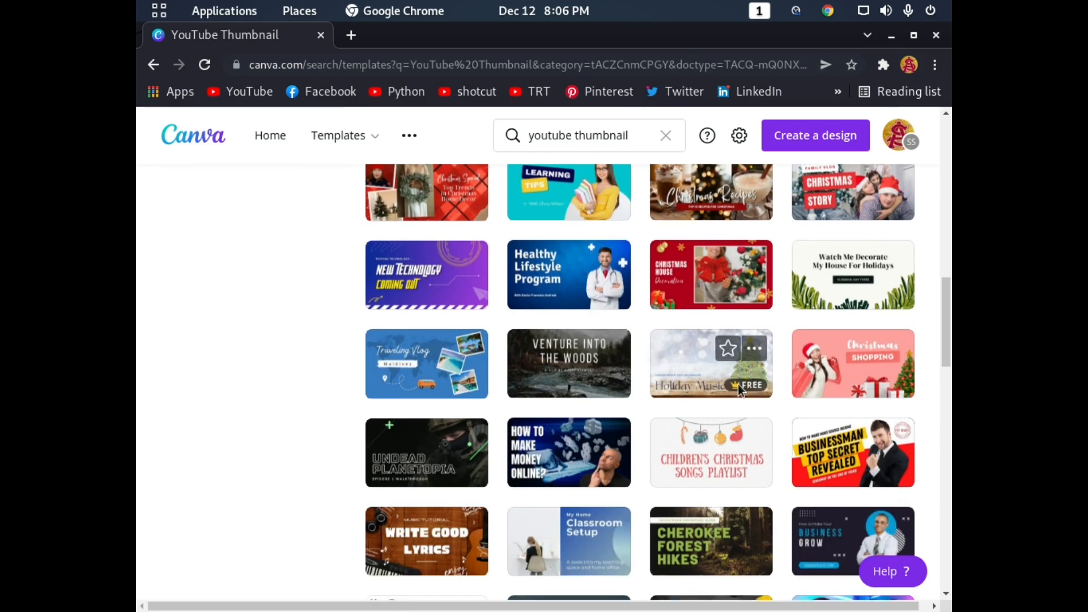
scroll(639, 368, "down", 2)
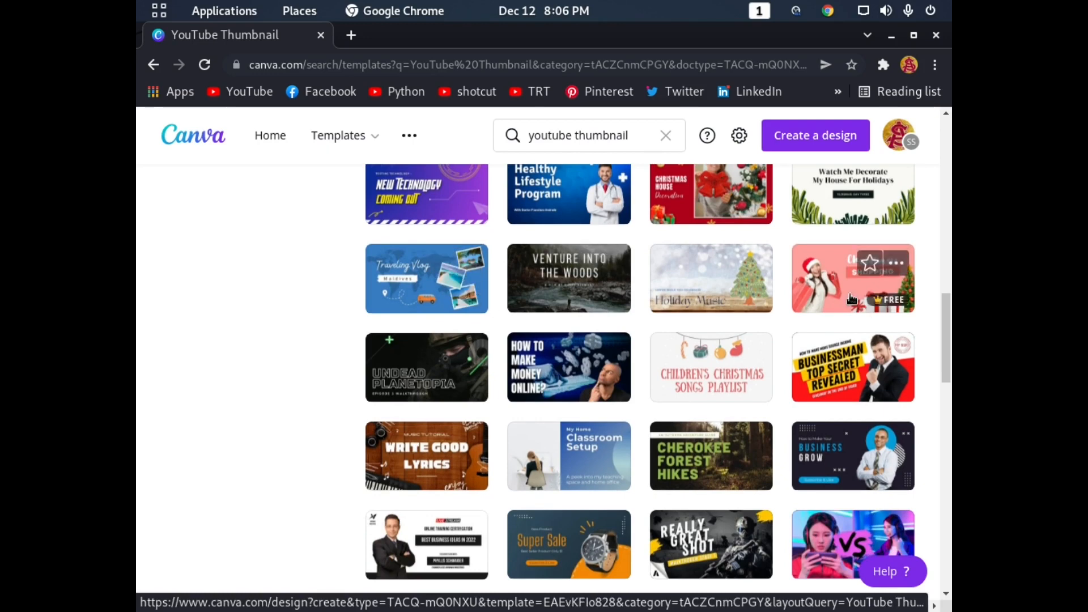
scroll(851, 298, "down", 4)
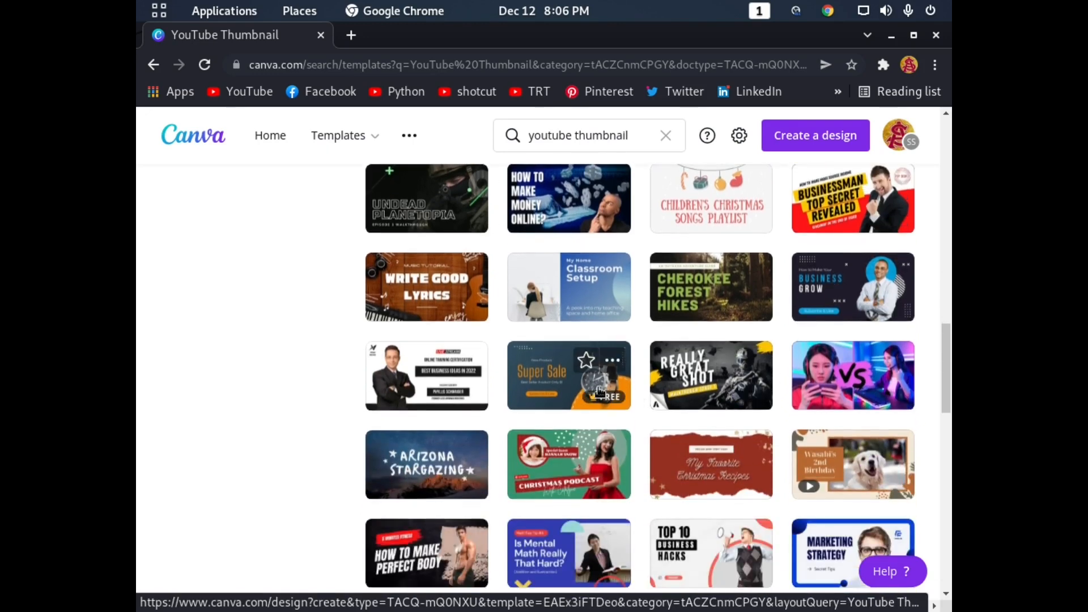
mouse_move(601, 405)
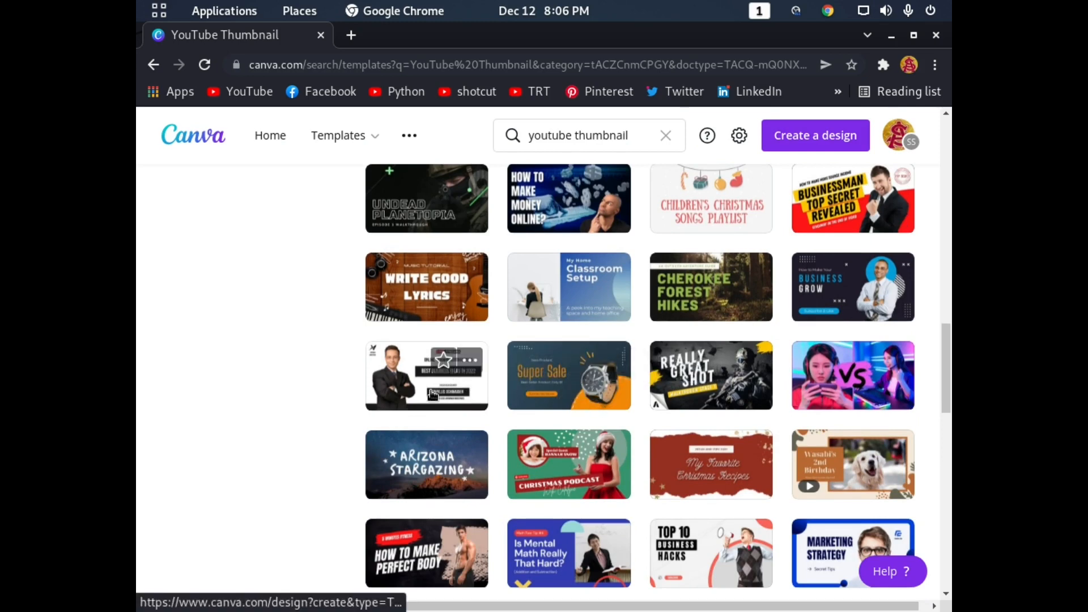
scroll(566, 414, "down", 1)
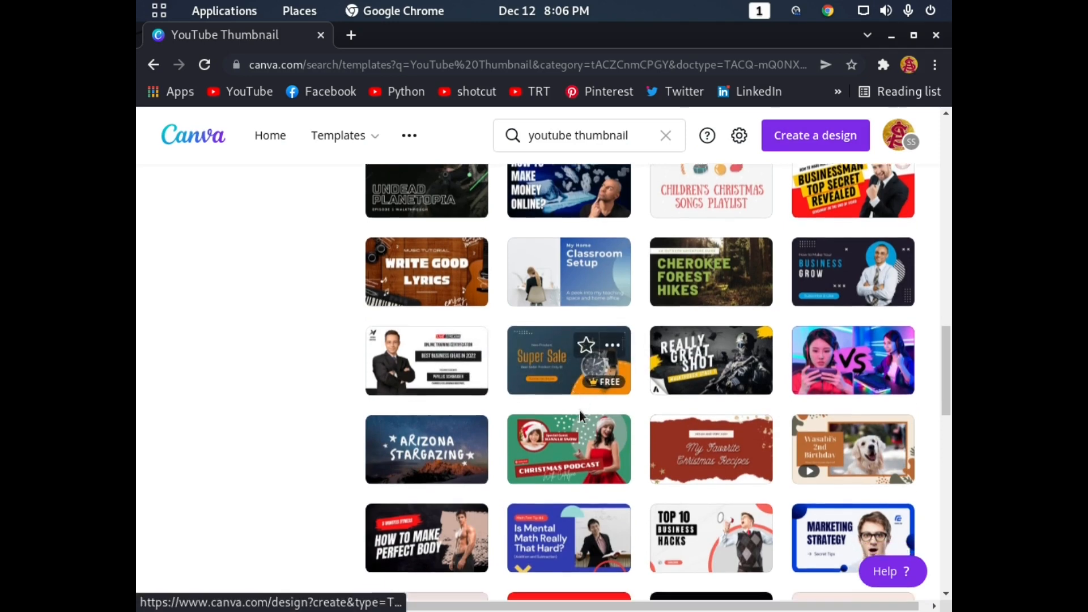
scroll(580, 417, "down", 2)
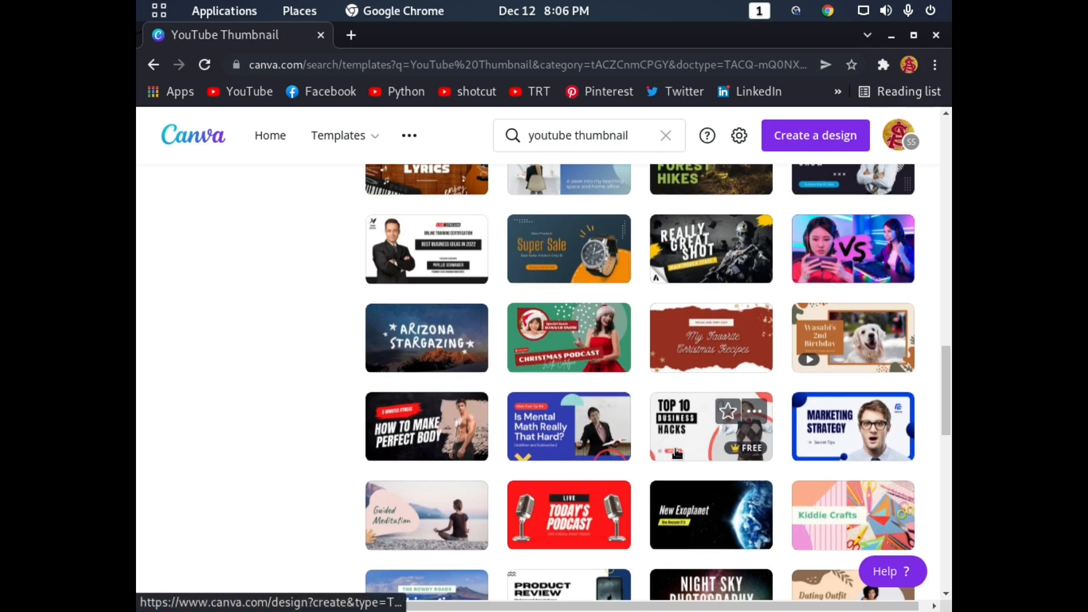
scroll(821, 379, "down", 3)
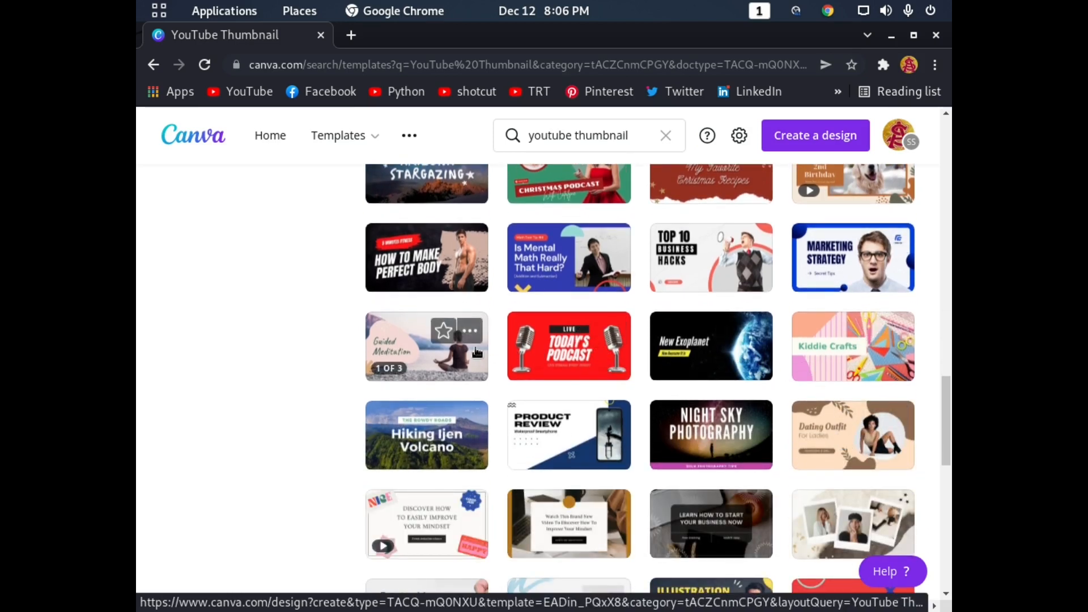
scroll(473, 363, "down", 2)
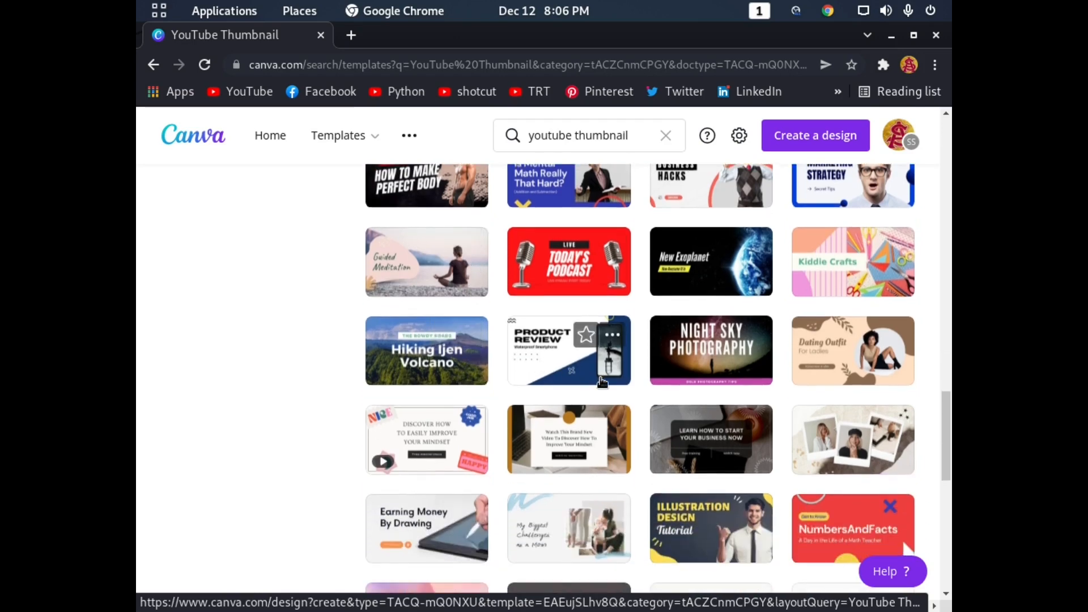
scroll(601, 386, "down", 2)
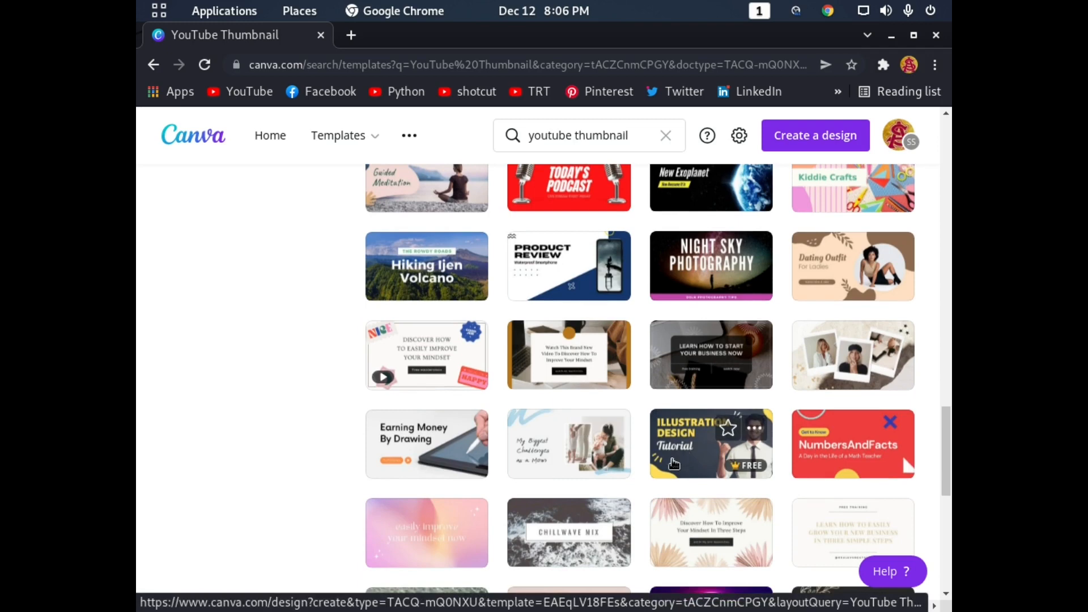
scroll(674, 463, "down", 2)
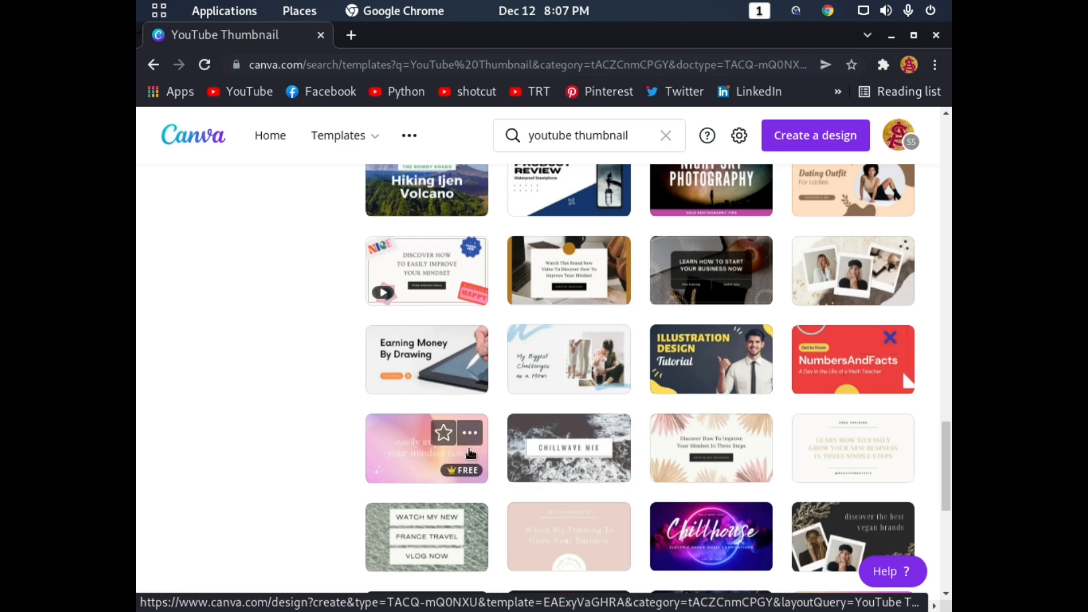
scroll(496, 458, "down", 3)
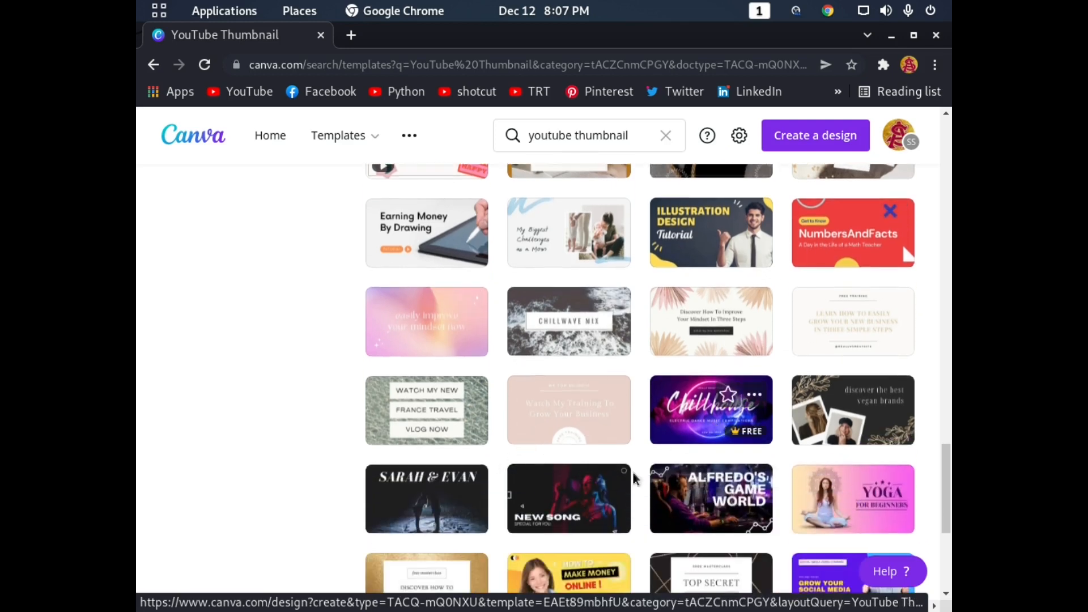
scroll(612, 492, "down", 2)
scroll(612, 492, "down", 1)
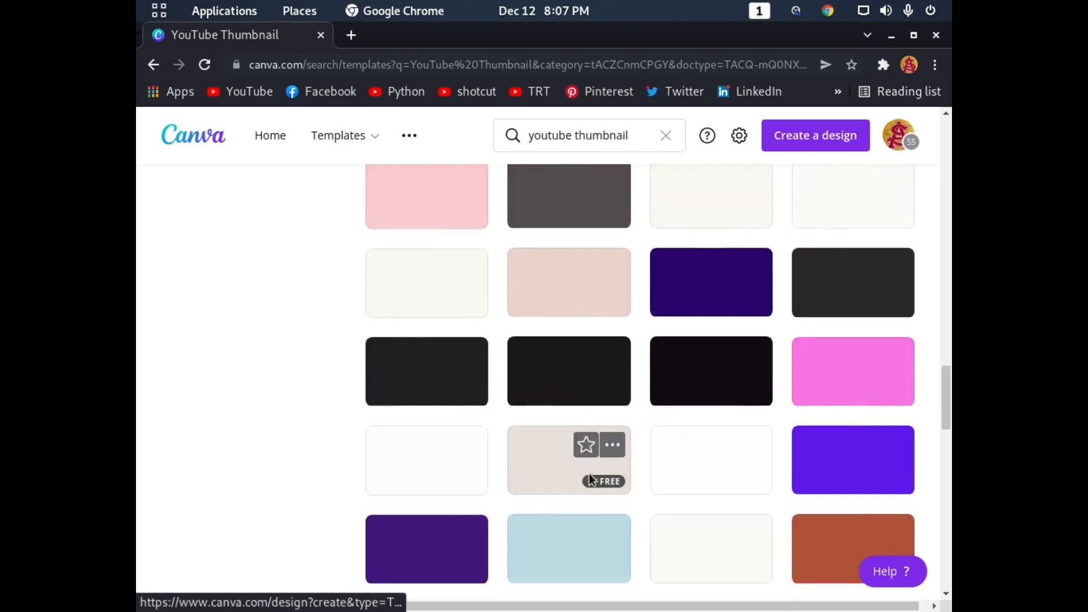
scroll(659, 441, "down", 3)
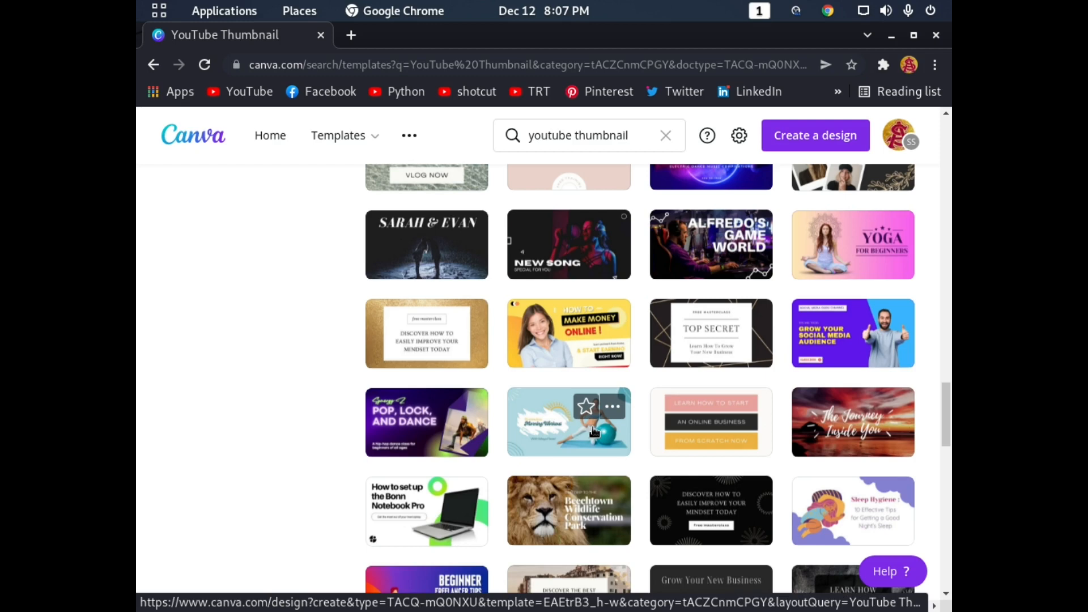
scroll(594, 431, "down", 1)
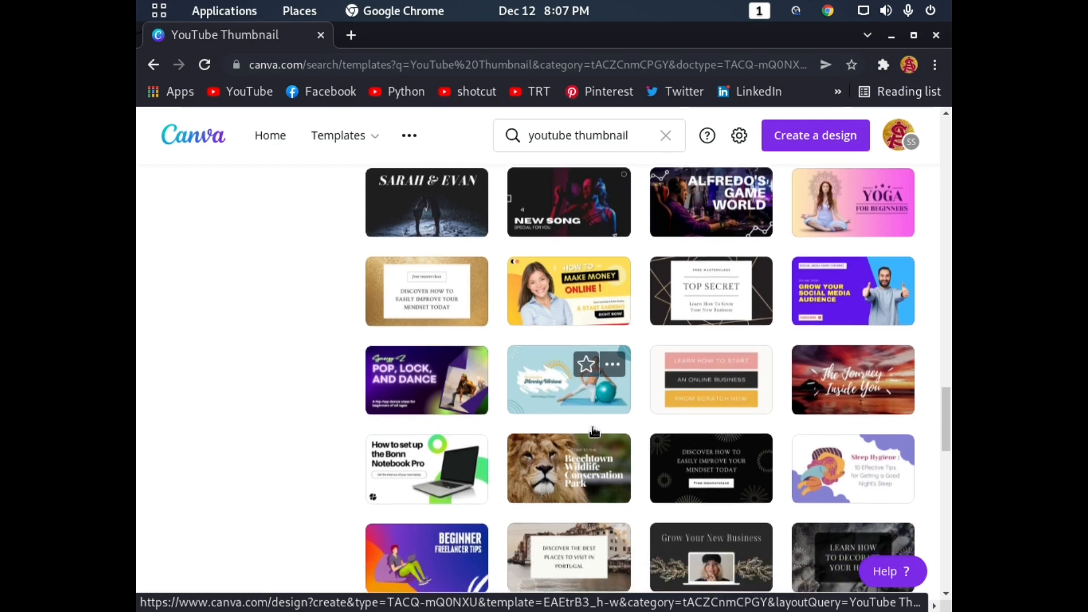
Open the light-blue Morning Workout thumbnail template with the woman and exercise ball for editing
left_click(594, 394)
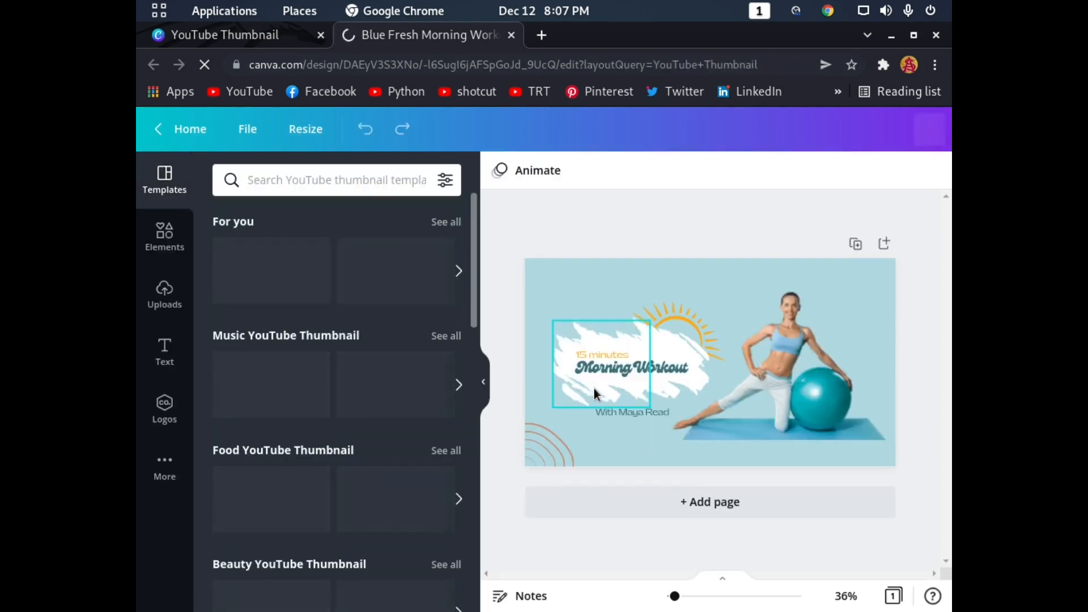
mouse_move(137, 1)
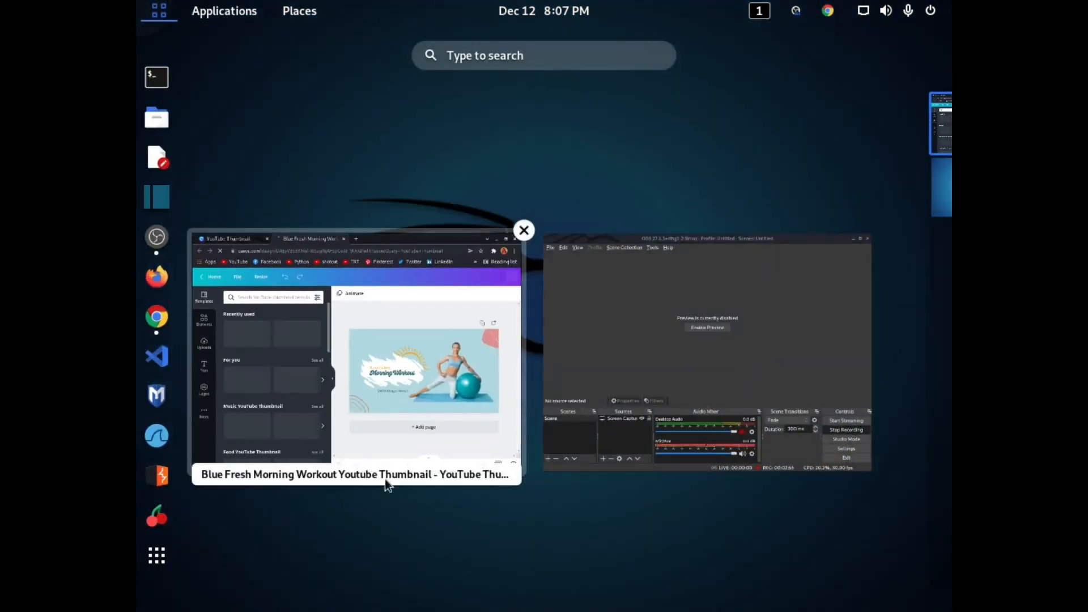
left_click(393, 411)
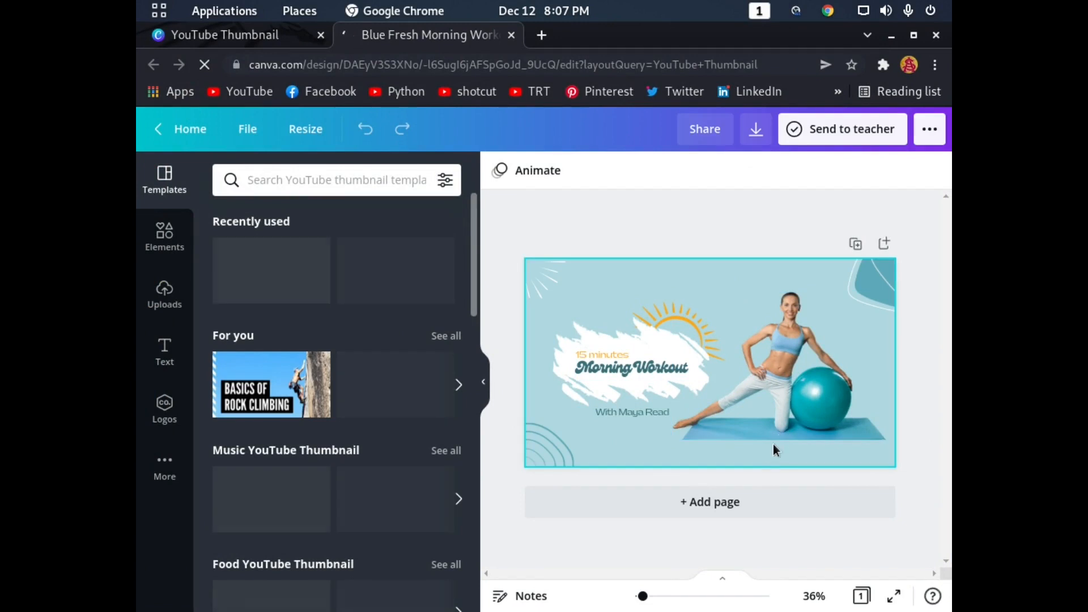
Delete the photo of the exercising woman and the "15 minutes" text from the thumbnail
left_click(792, 396)
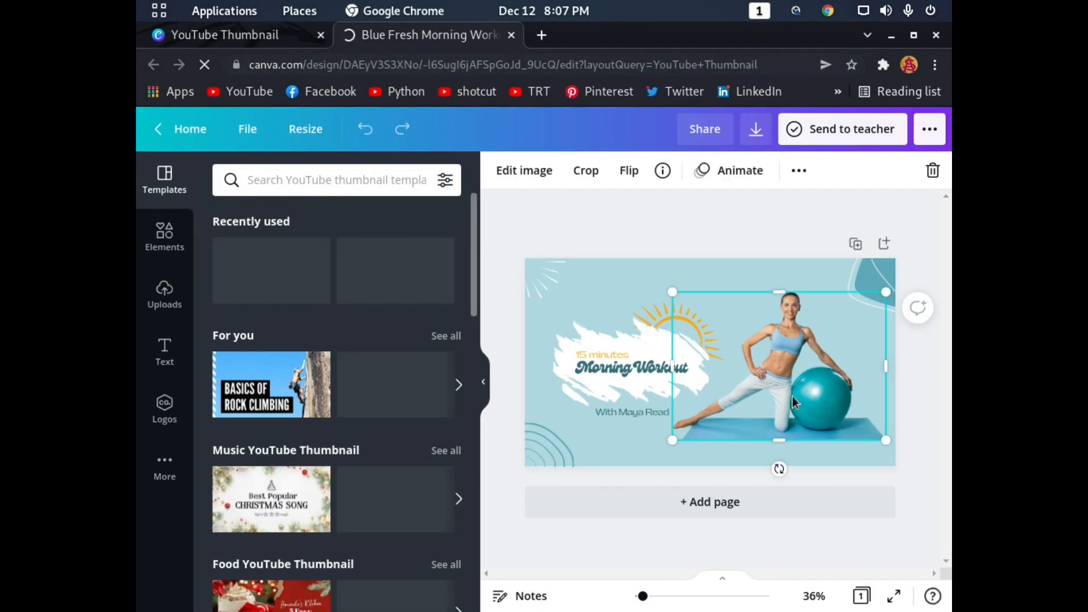
left_click(932, 170)
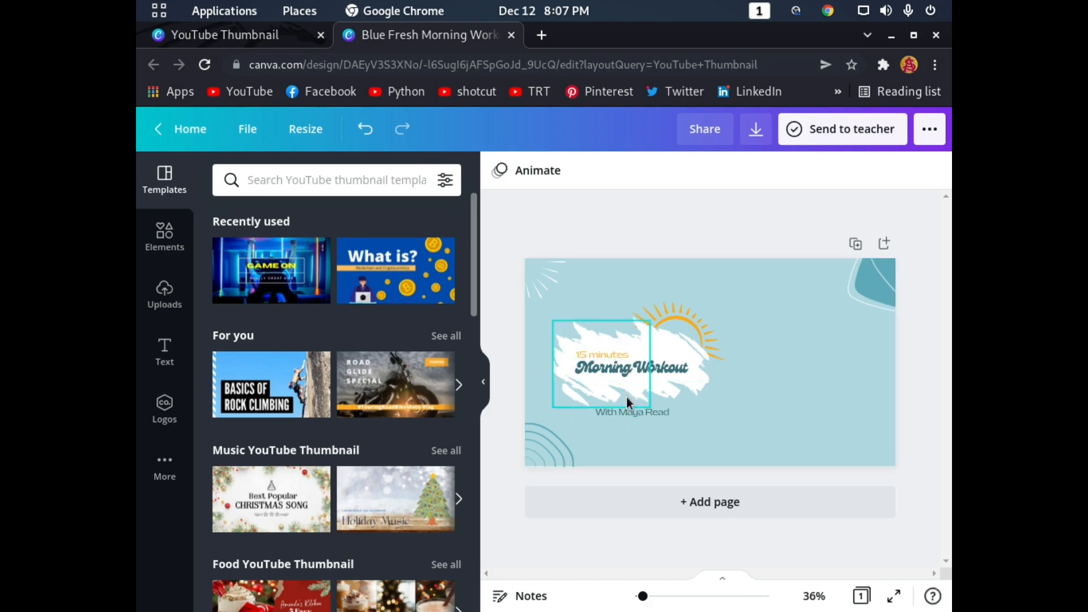
left_click(623, 353)
left_click(930, 172)
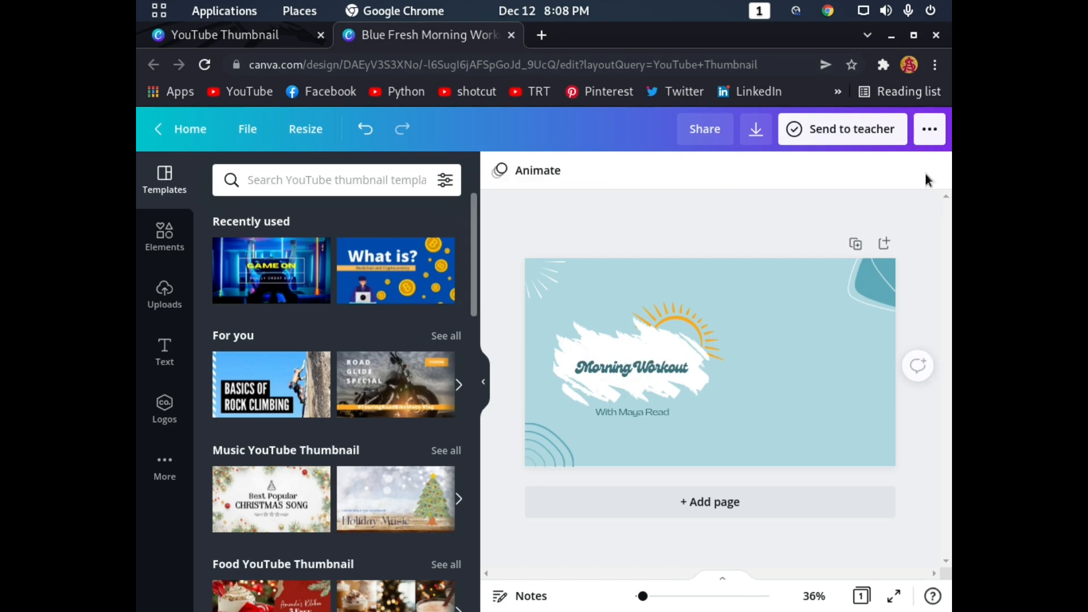
Delete the left white brush-stroke shape and the "Morning Workout" title from the thumbnail
left_click(641, 356)
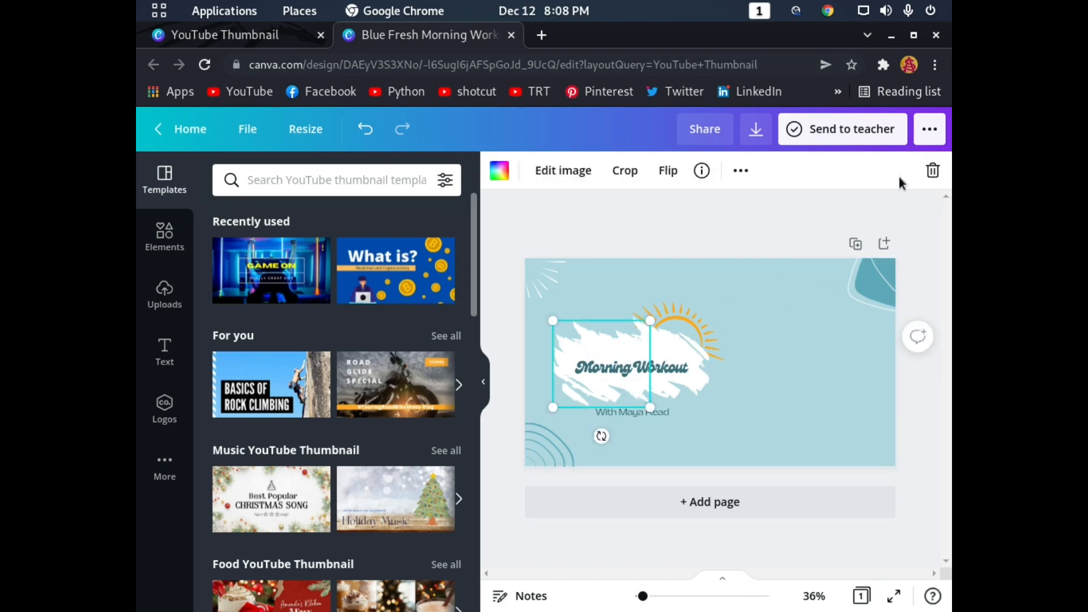
left_click(931, 170)
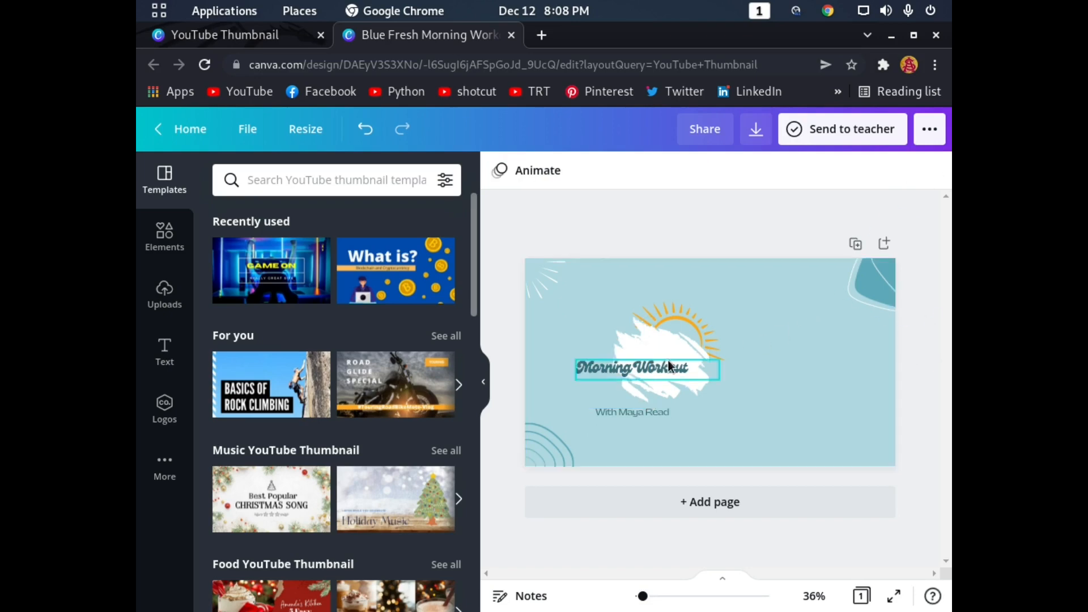
double_click(668, 365)
left_click(933, 170)
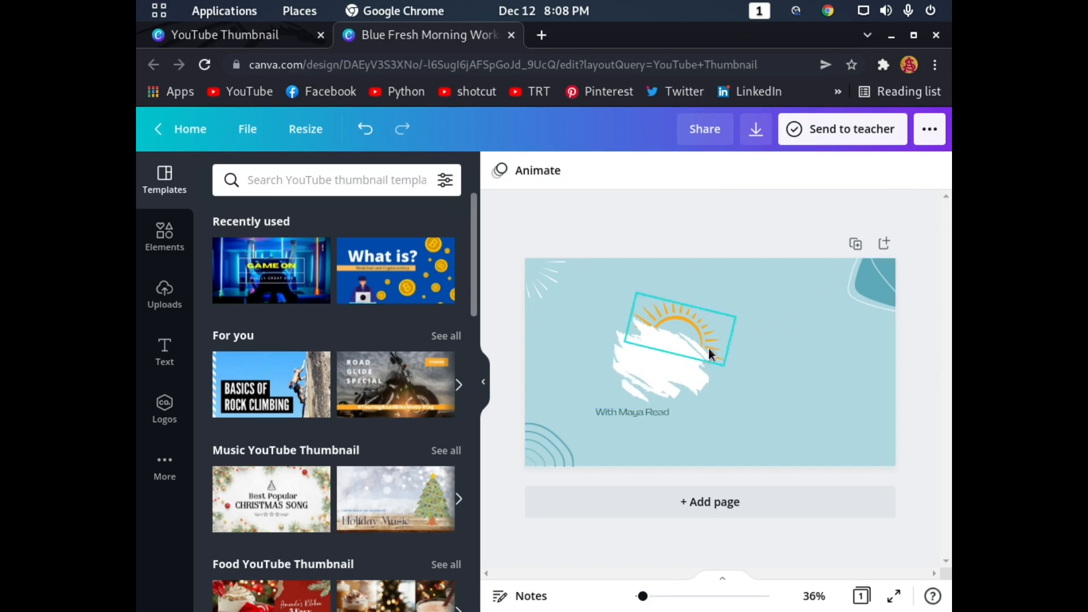
Delete the remaining white brush stroke, the orange sun graphic and the presenter's name line from the thumbnail
left_click(687, 364)
left_click(934, 175)
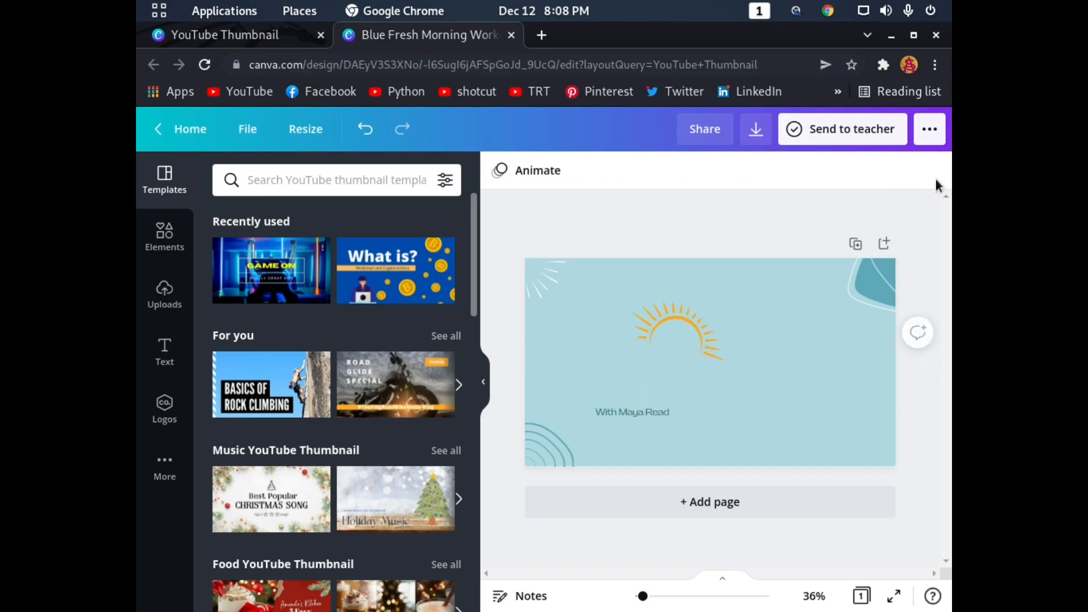
left_click(684, 331)
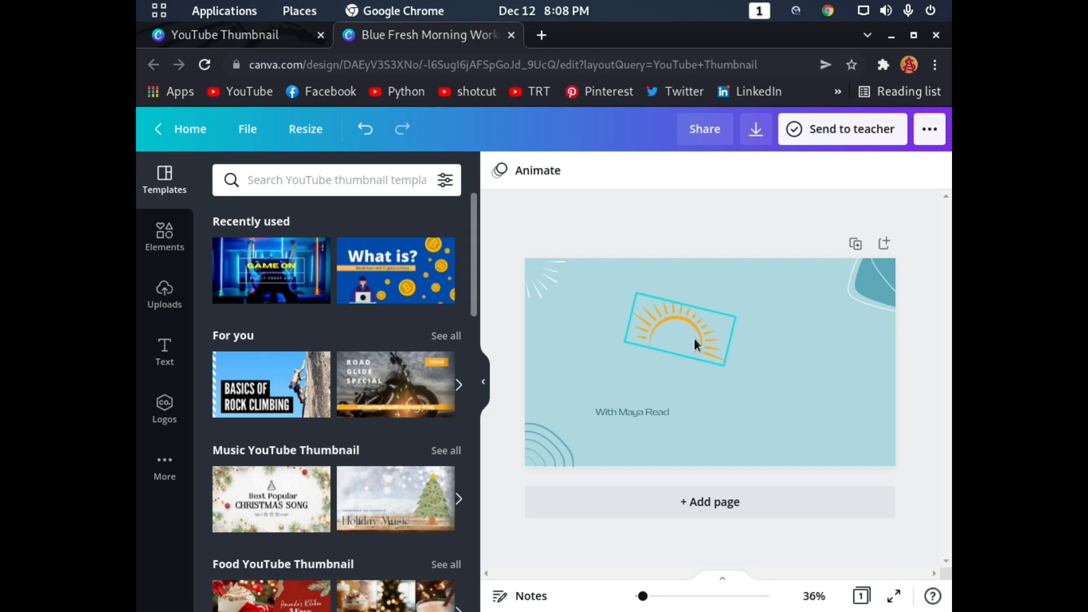
left_click(694, 342)
left_click(934, 173)
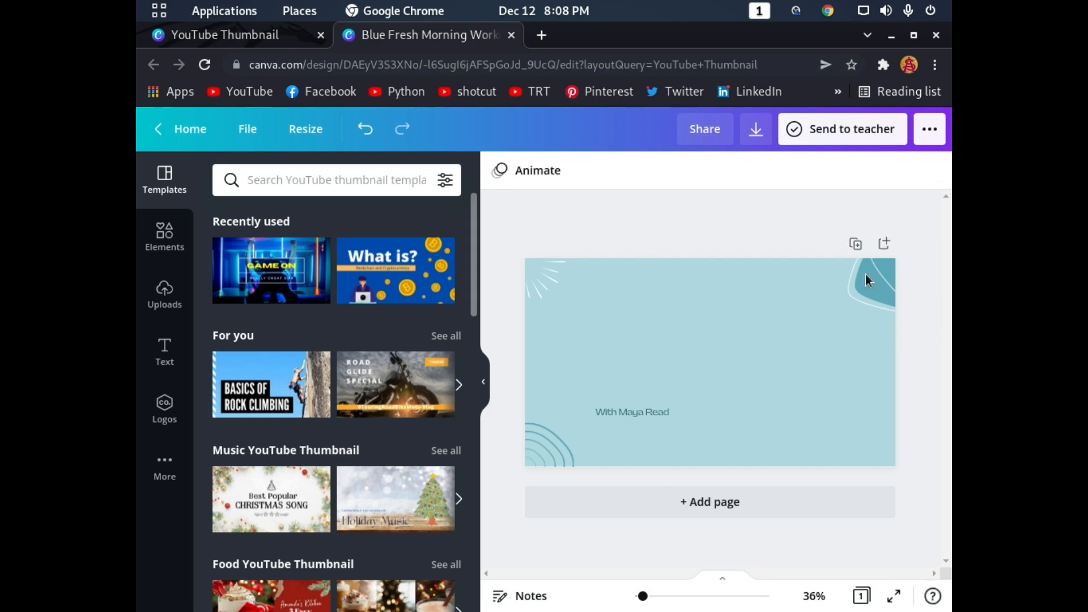
left_click(653, 410)
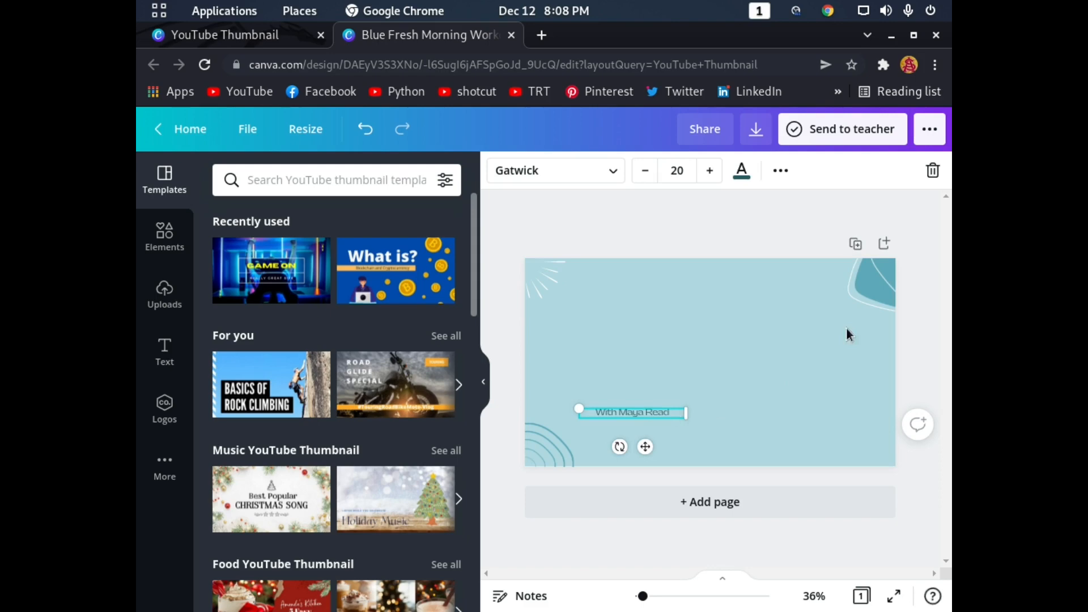
left_click(931, 171)
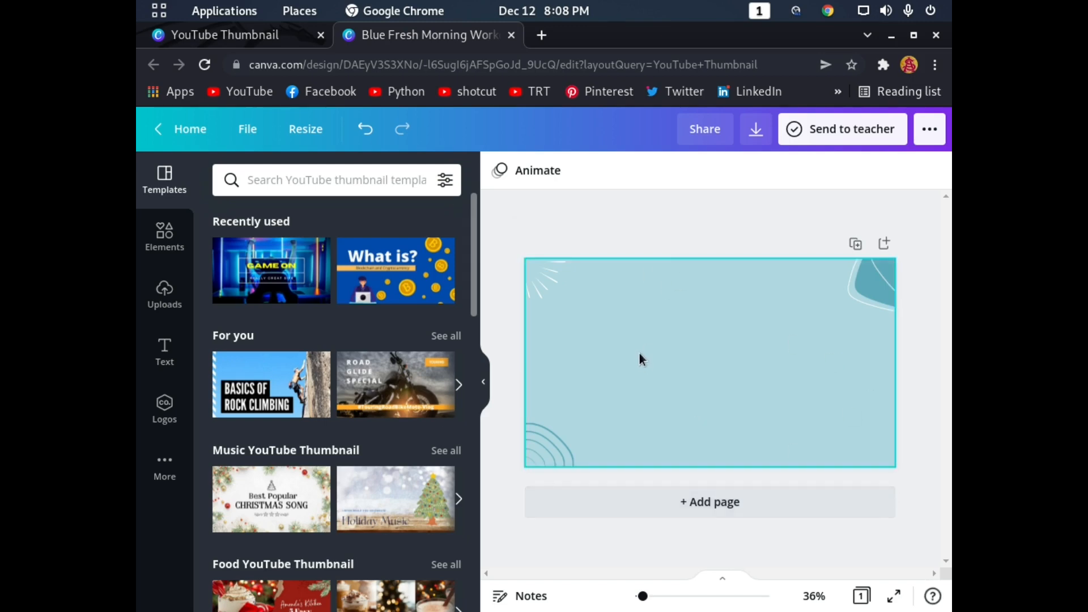
Add a heading text box to the thumbnail and clear its placeholder text
left_click(168, 356)
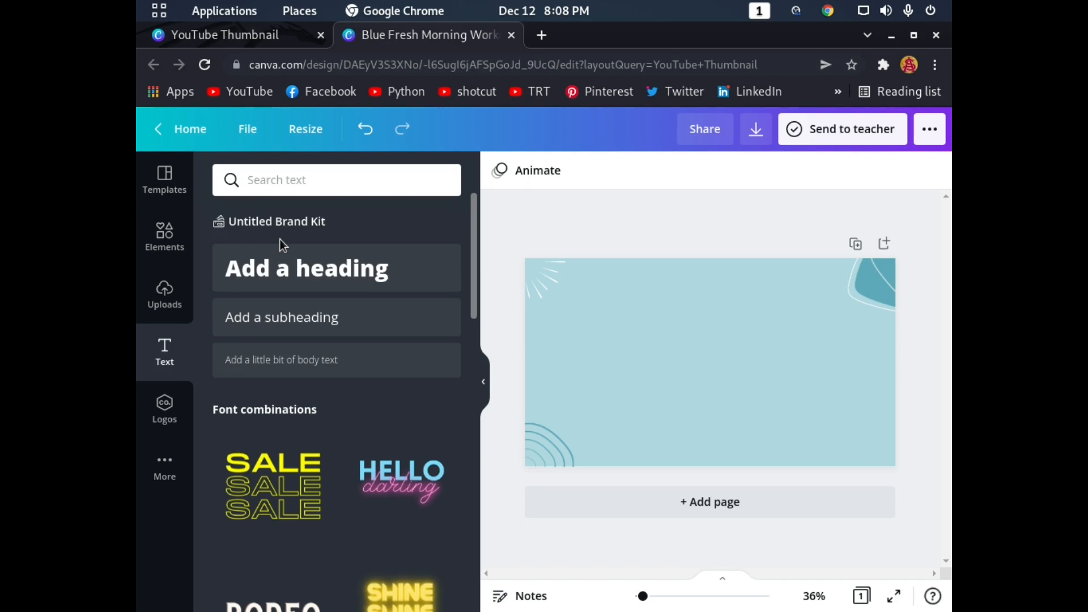
left_click(299, 278)
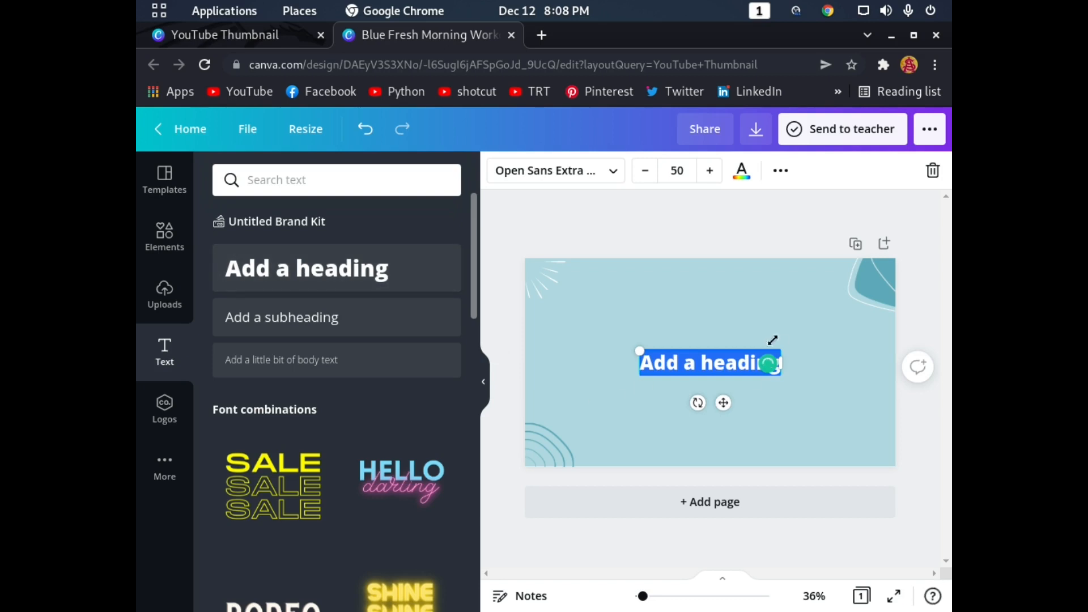
left_click(691, 363)
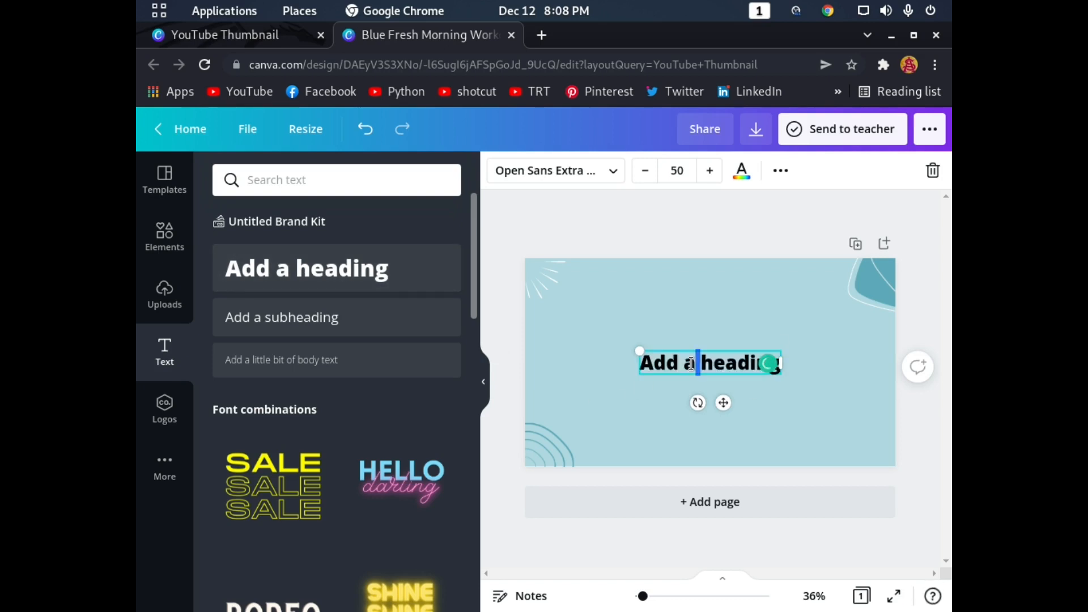
triple_click(690, 363)
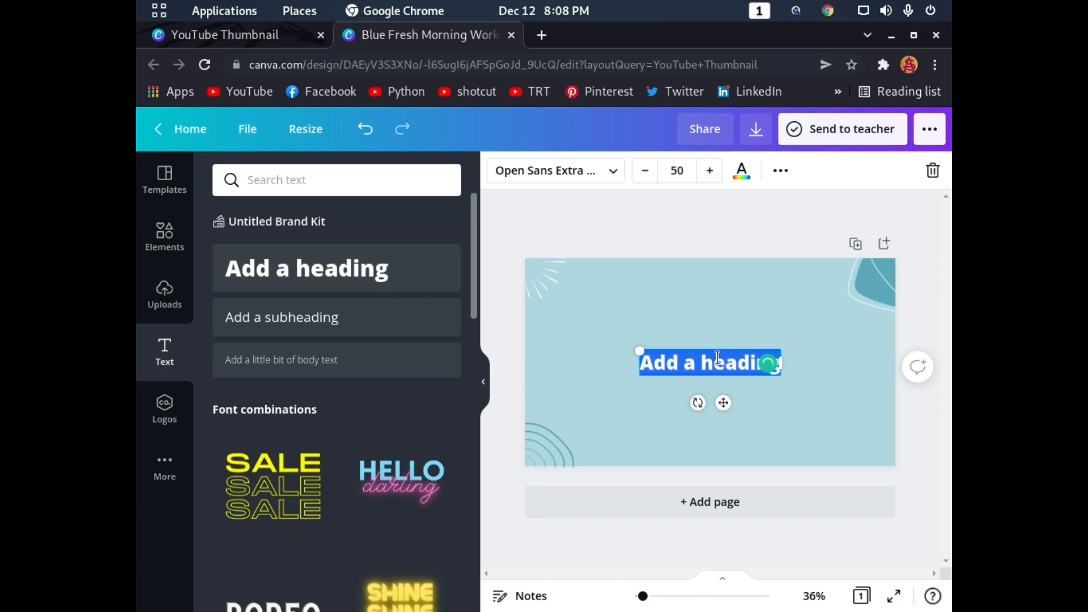
key("BackSpace")
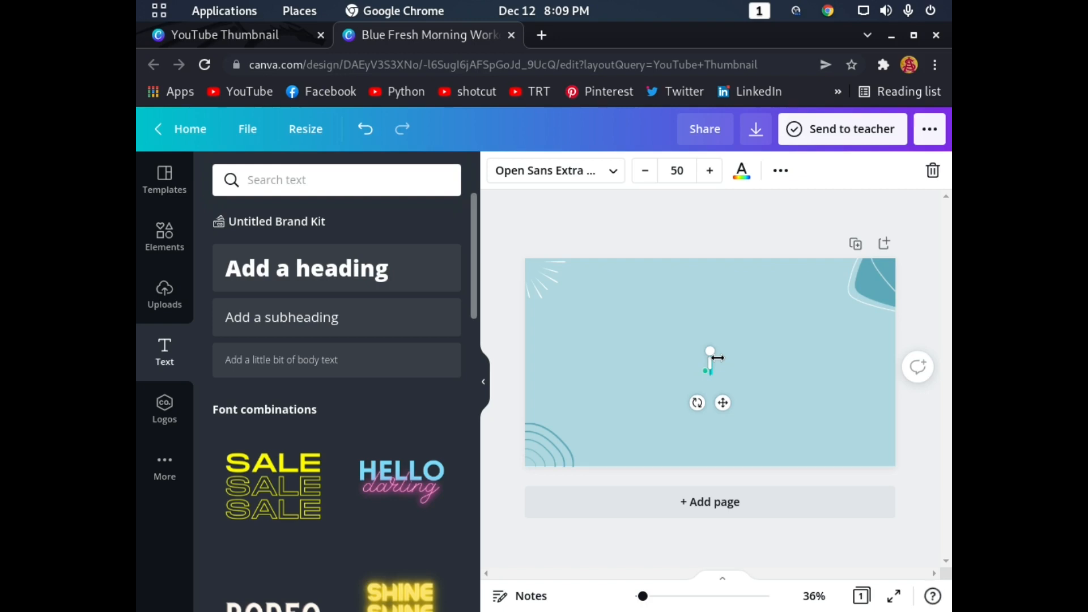
Enter "How create thumbnail for in canva" as the heading text
type("H")
type("wo")
key("BackSpace")
key("BackSpace")
type("e")
type("w cr")
type("ear")
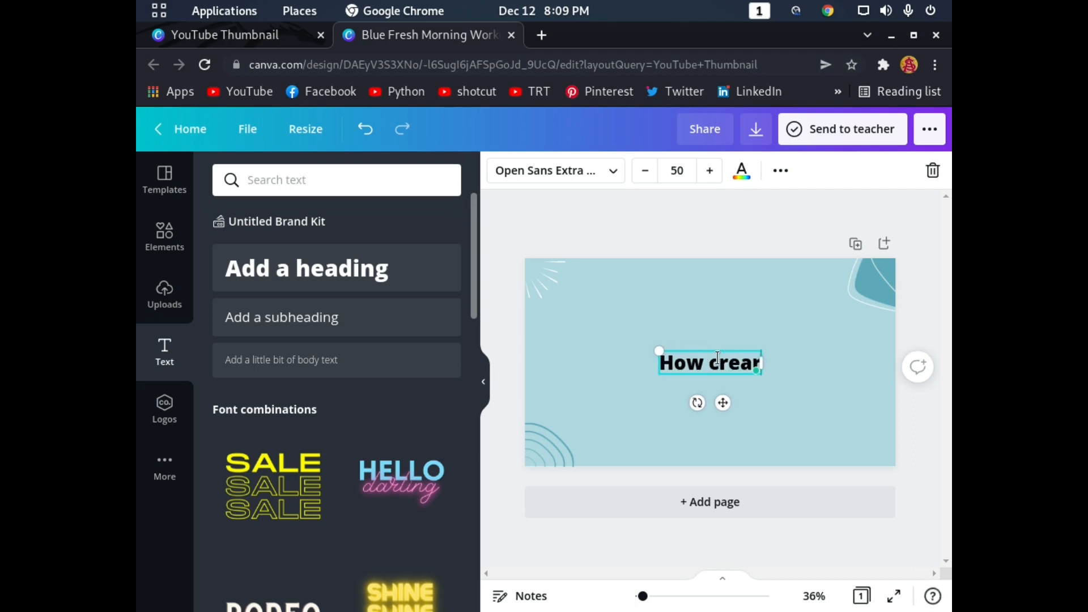
key("BackSpace")
type("te t")
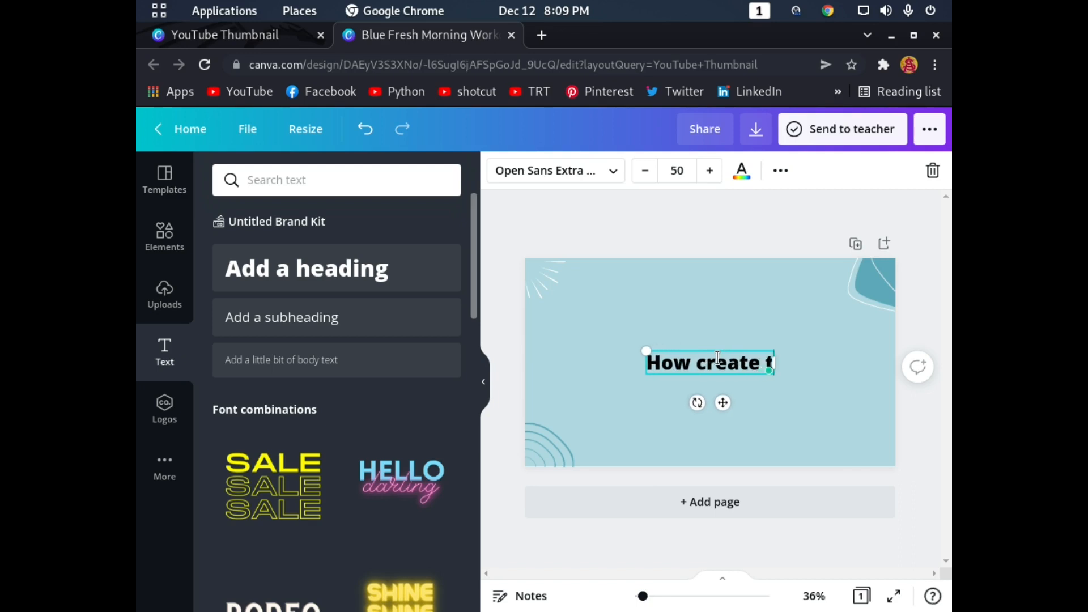
type("hum")
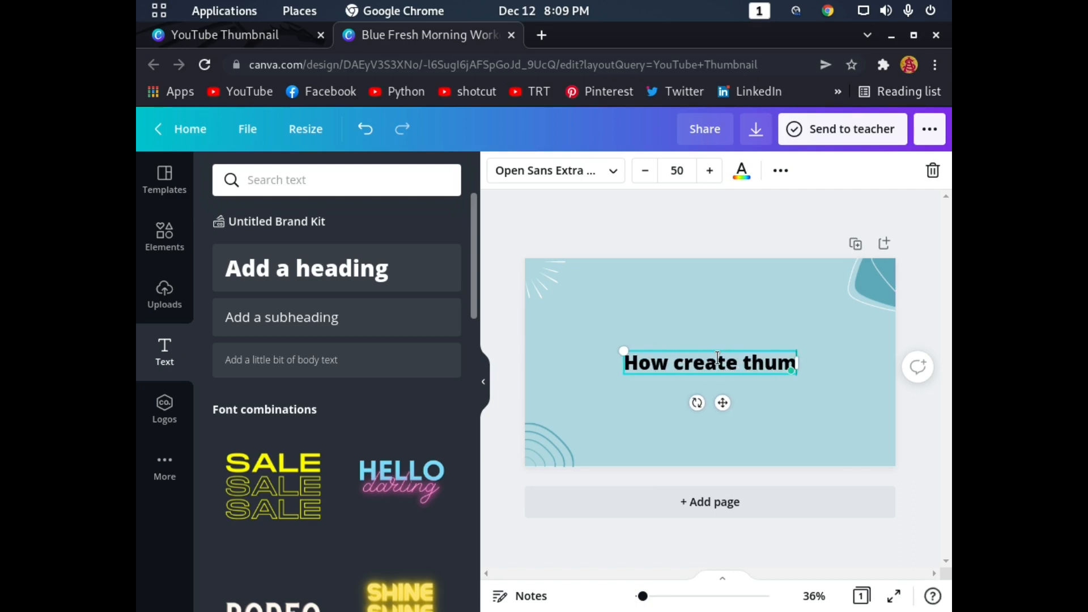
type("bnail")
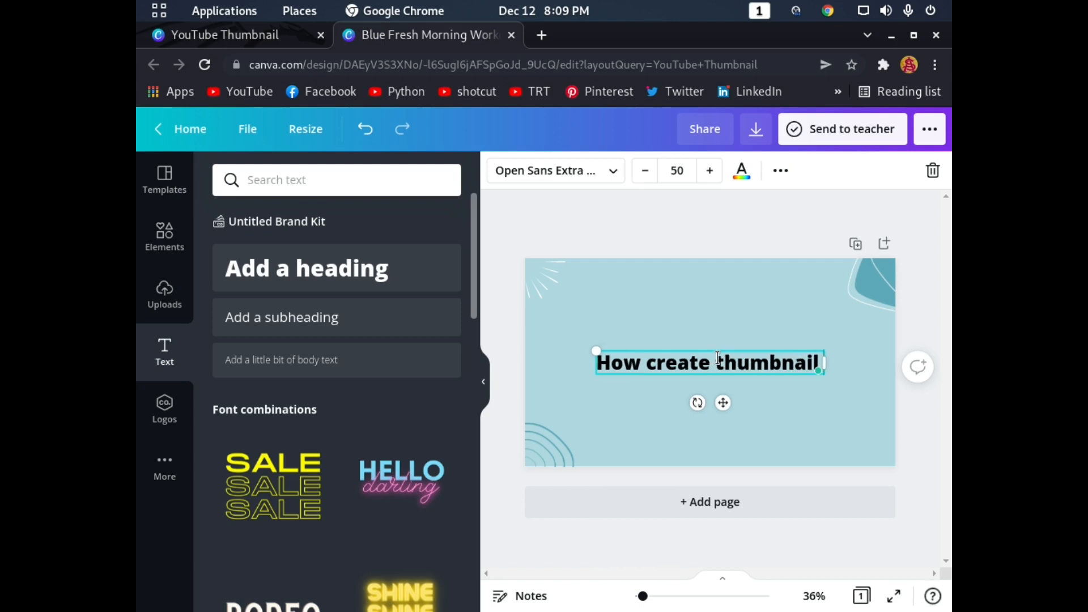
type(" for")
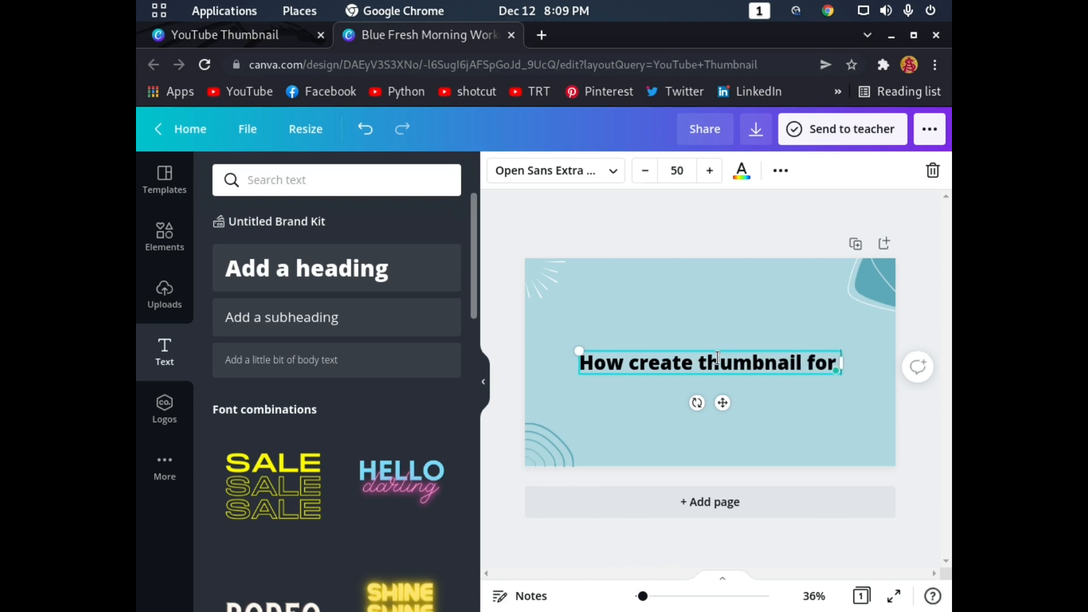
type(" in canva")
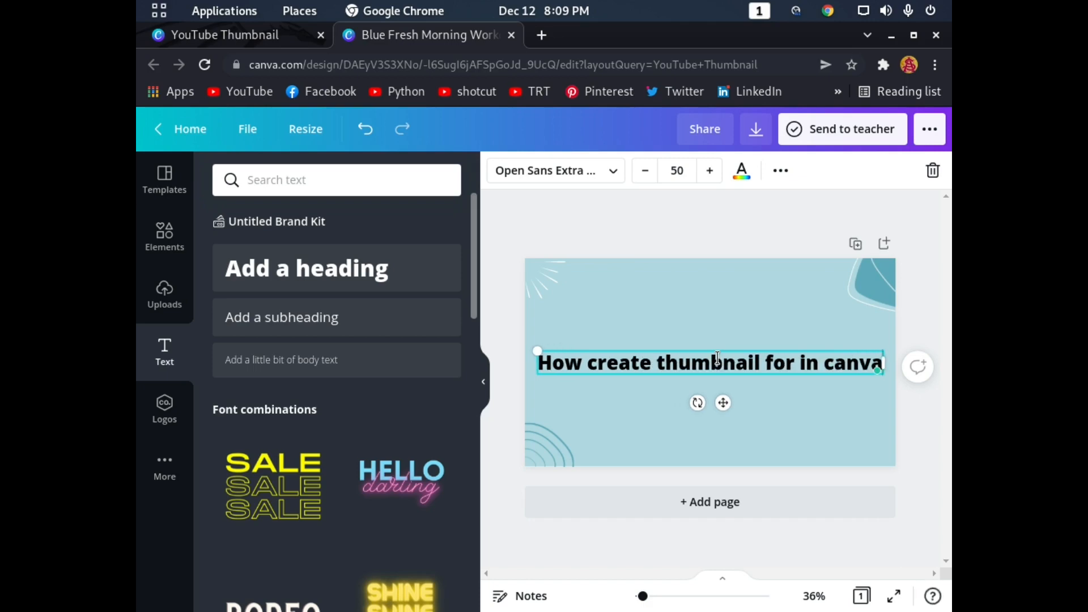
left_click(775, 420)
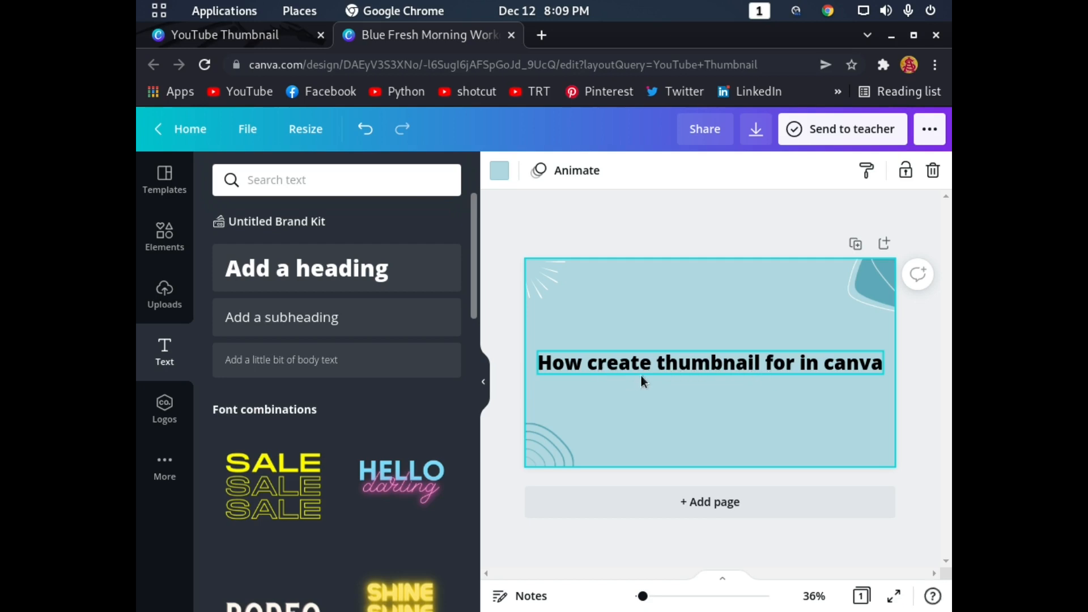
Insert the word "youtube" before "in canva" in the heading
left_click(795, 368)
double_click(799, 365)
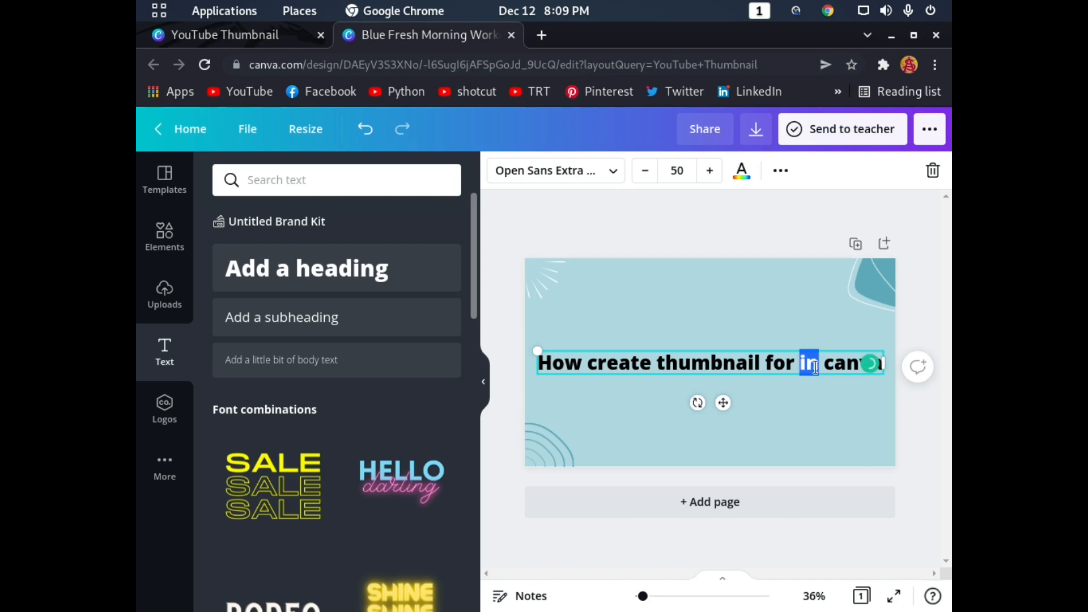
key("Left")
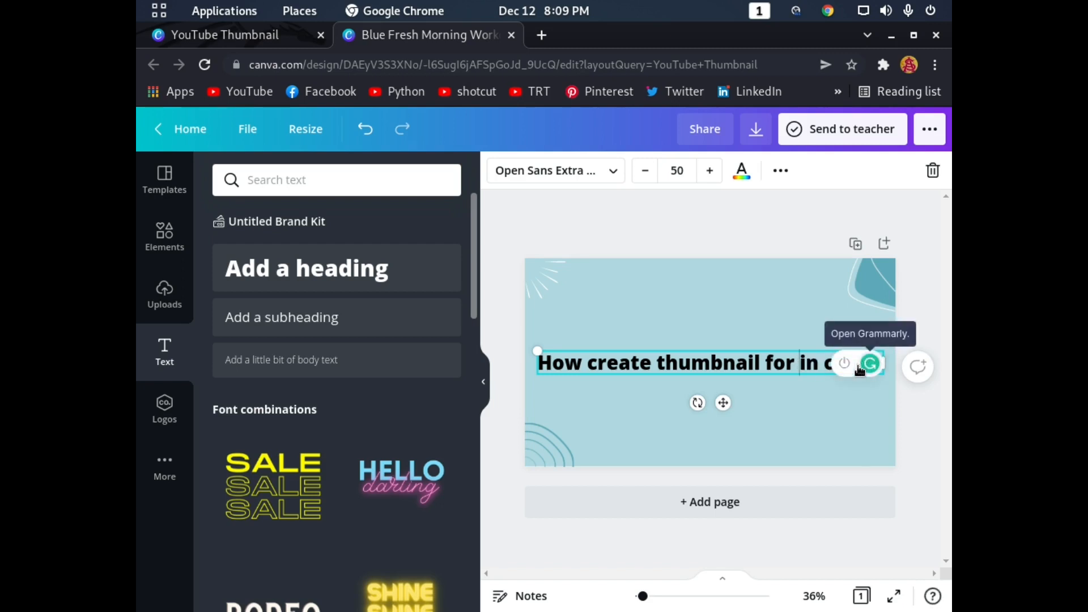
type("yout")
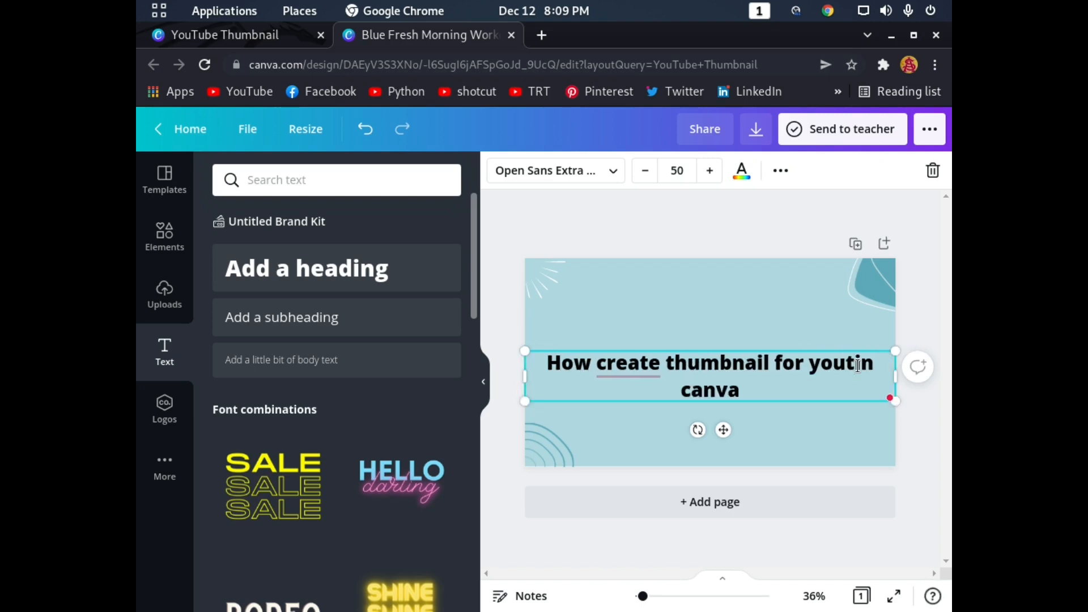
type("ube")
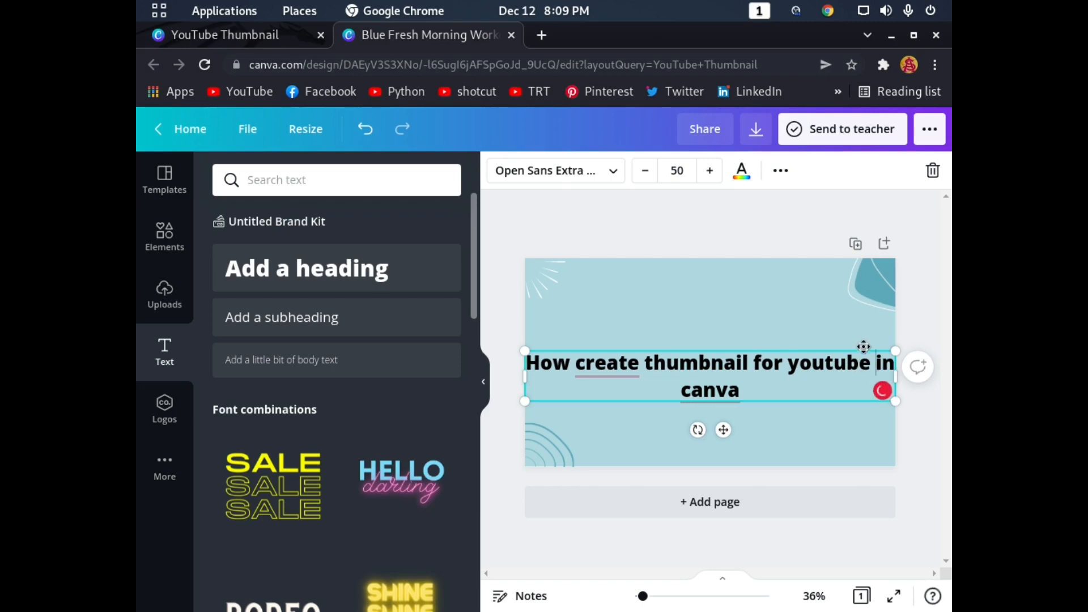
left_click(785, 295)
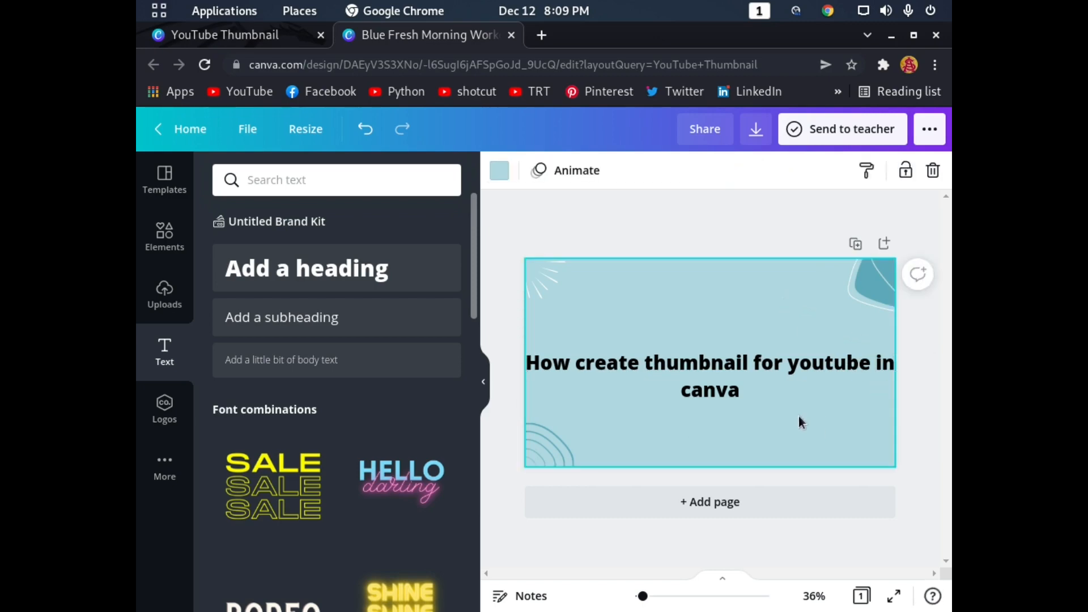
Scale the heading down to a font size of about 38.3
left_click(774, 387)
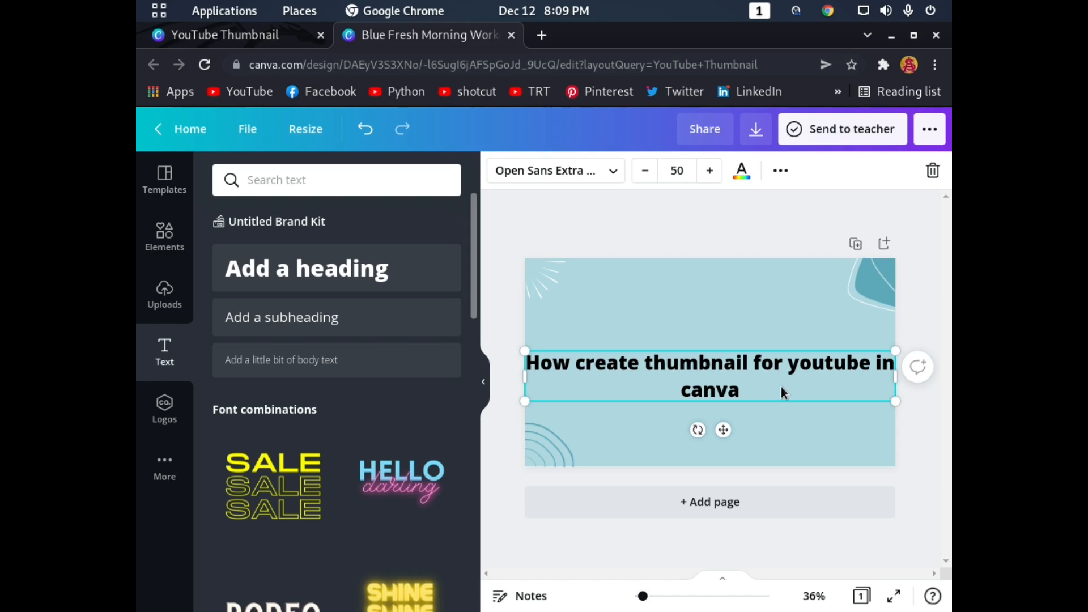
mouse_move(895, 401)
left_mouse_down()
mouse_move(831, 400)
mouse_move(859, 422)
mouse_move(875, 400)
left_mouse_up()
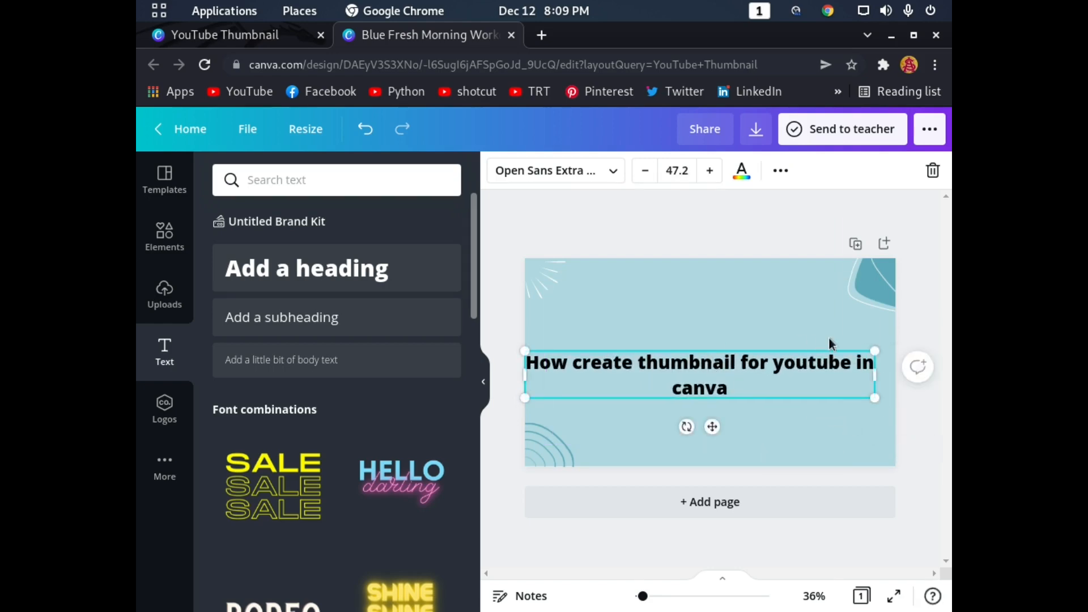
left_click_drag(875, 350, 810, 360)
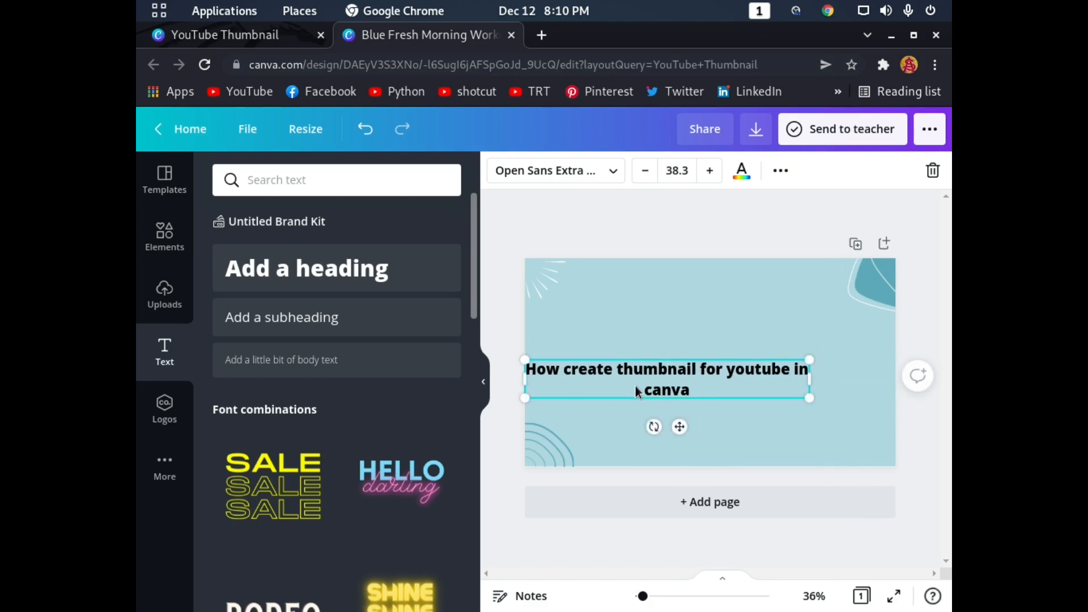
left_click(808, 429)
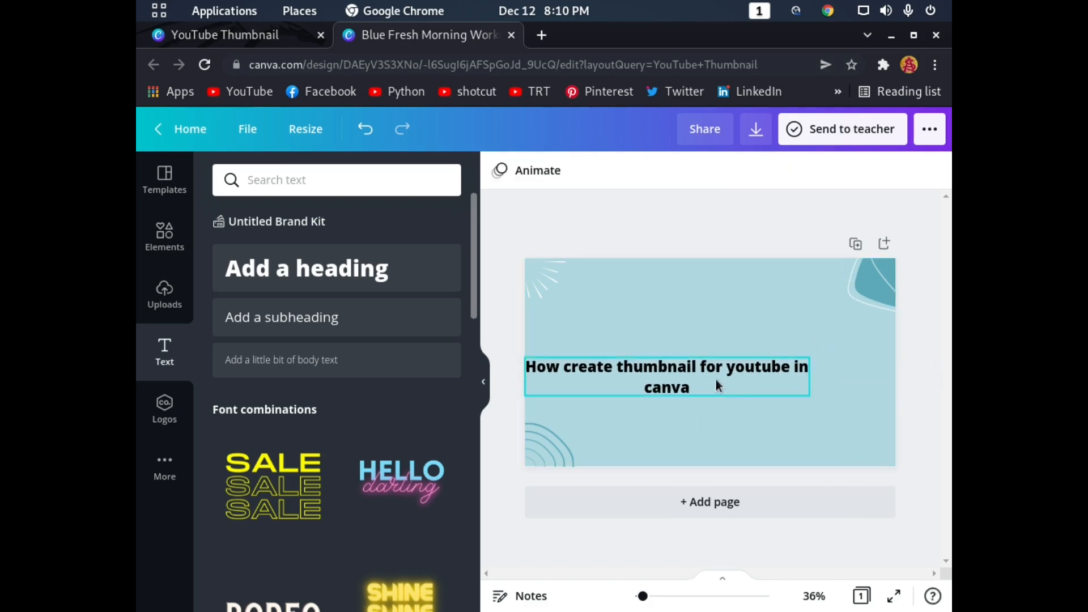
Enlarge the heading to a font size of about 47 and place it in the middle of the thumbnail
left_click_drag(715, 379, 753, 283)
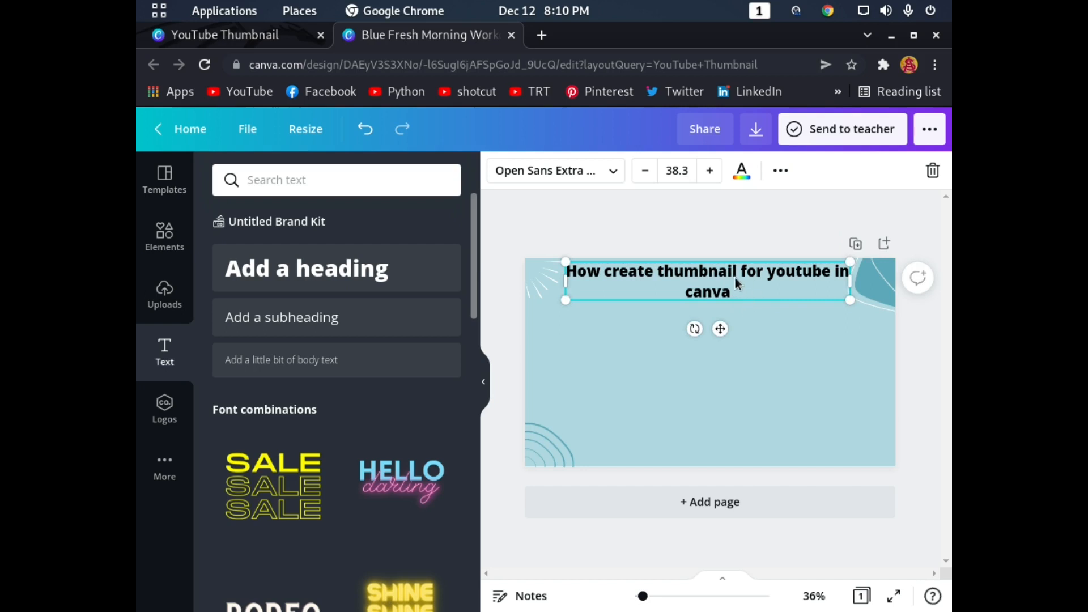
left_click_drag(736, 277, 709, 340)
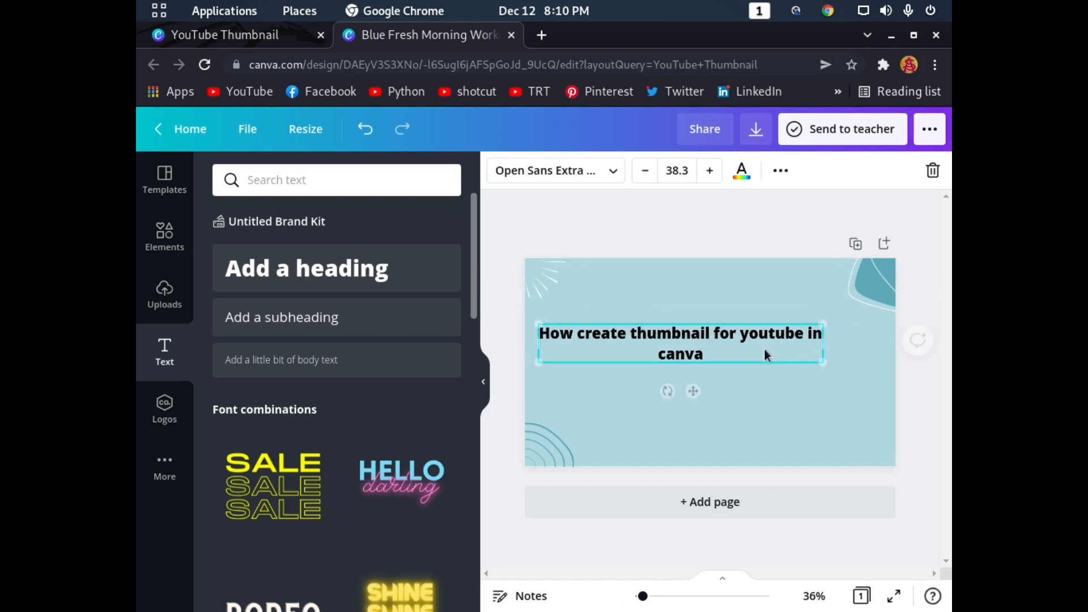
left_click_drag(823, 361, 884, 401)
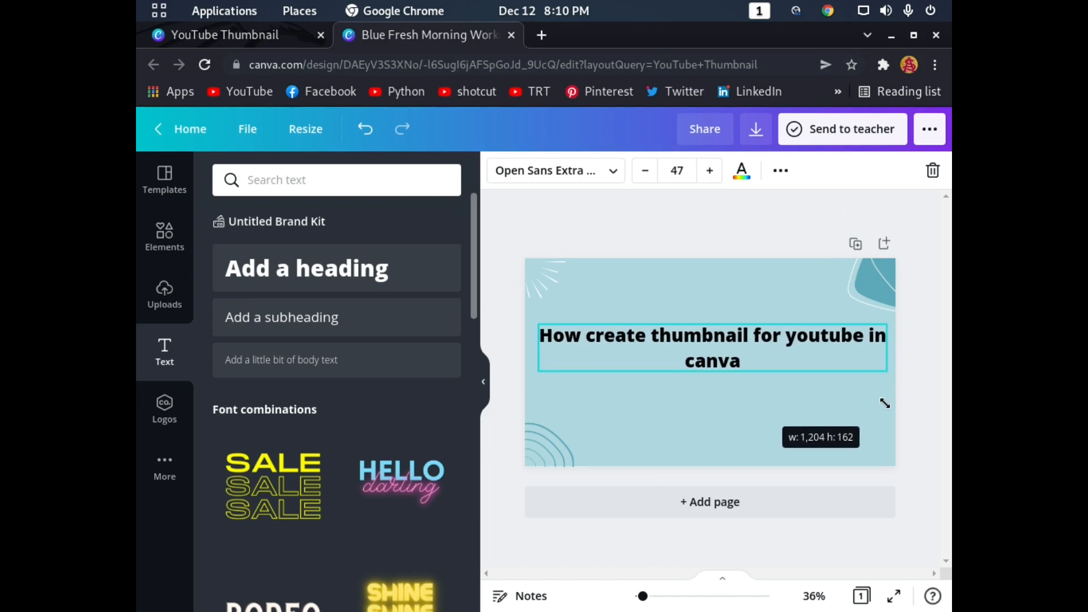
mouse_move(645, 359)
left_mouse_down()
mouse_move(653, 382)
mouse_move(645, 370)
left_mouse_up()
Change the colour of the word "youtube" in the heading to pink from the default colours
double_click(824, 351)
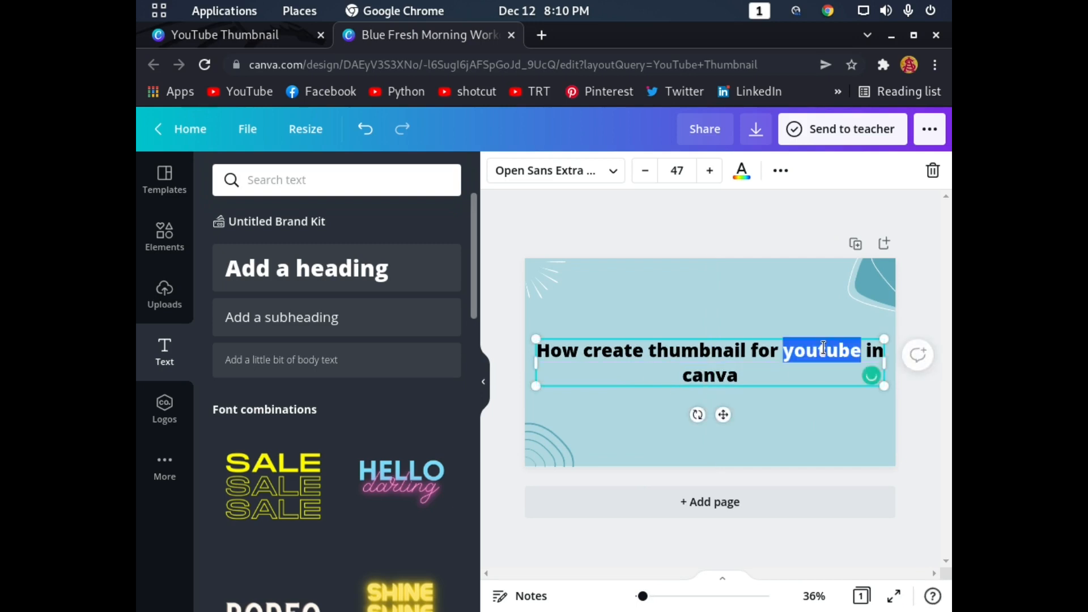
left_click(749, 176)
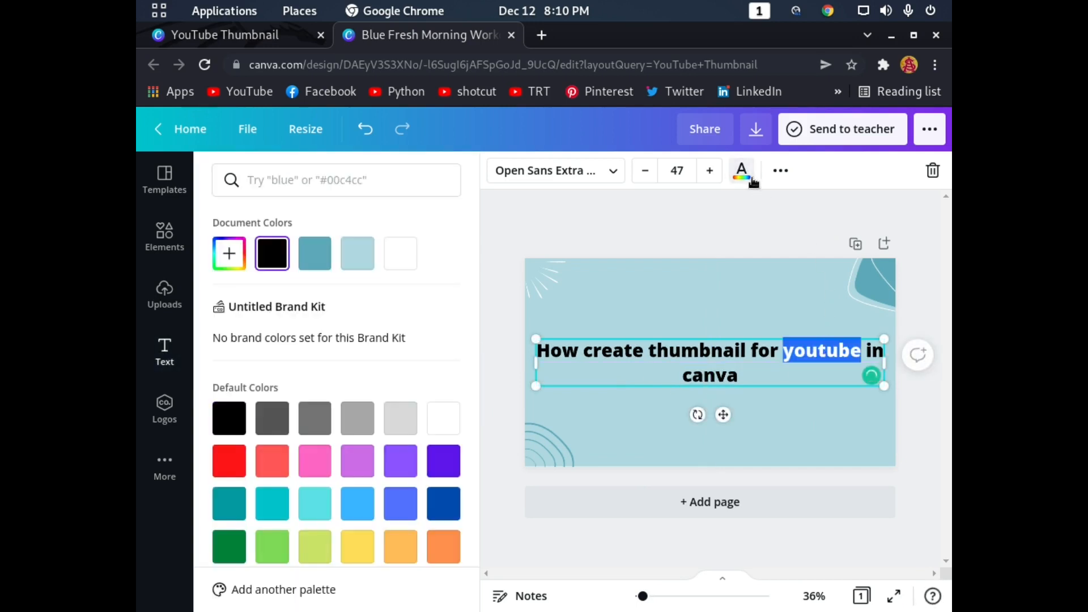
left_click(317, 459)
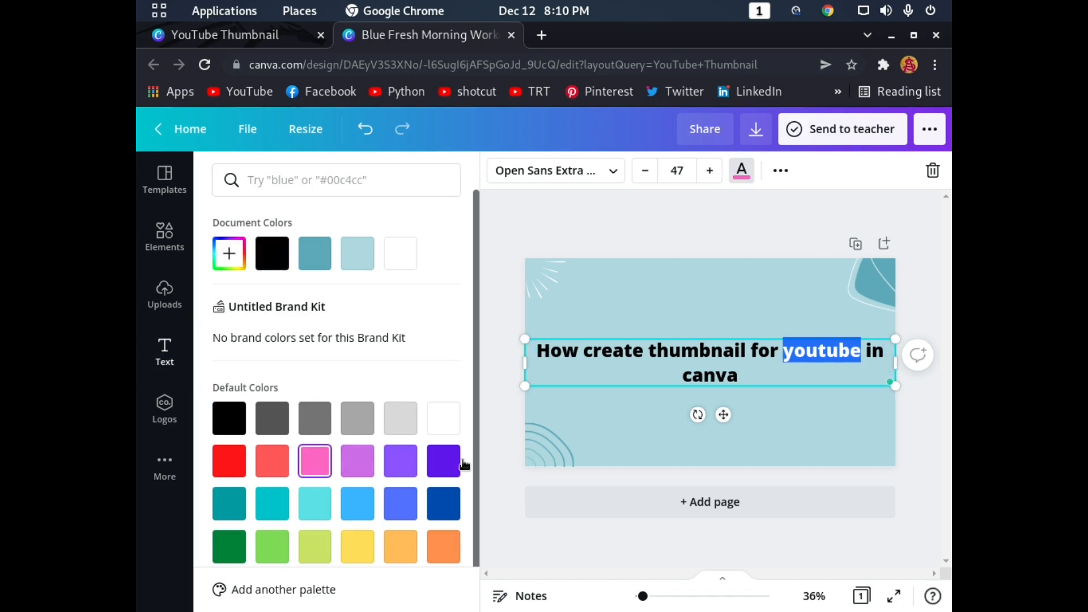
left_click(811, 416)
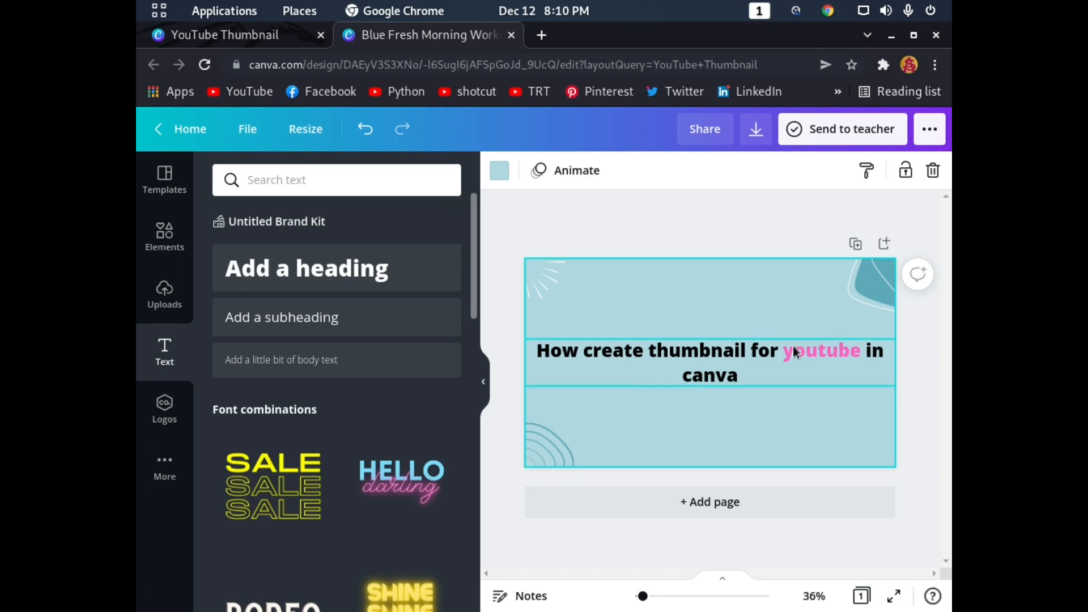
Italicise the whole heading in the middle of the thumbnail
left_click(719, 379)
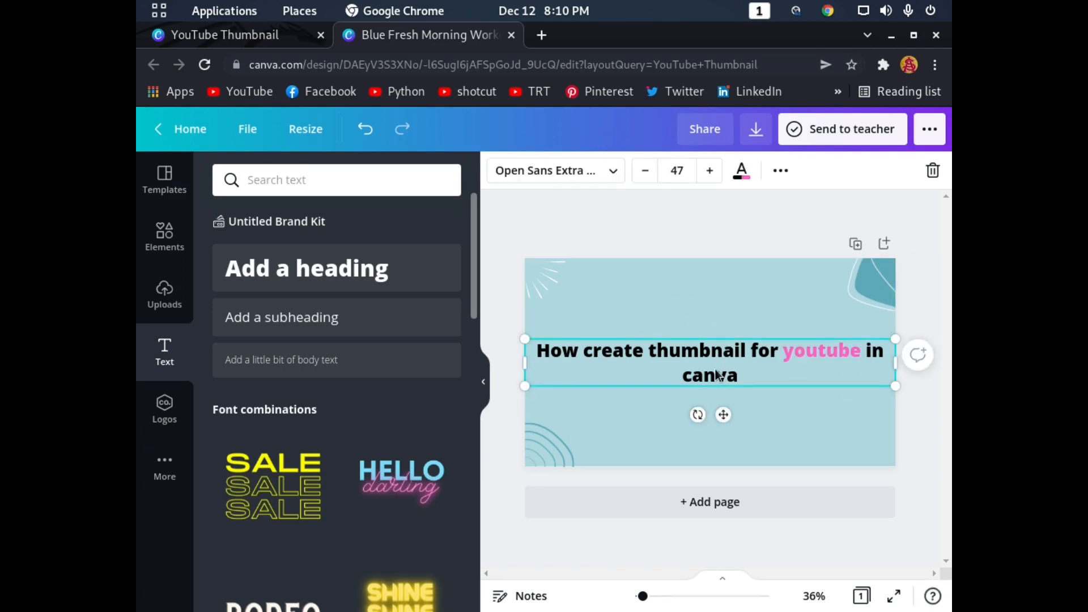
left_click(776, 171)
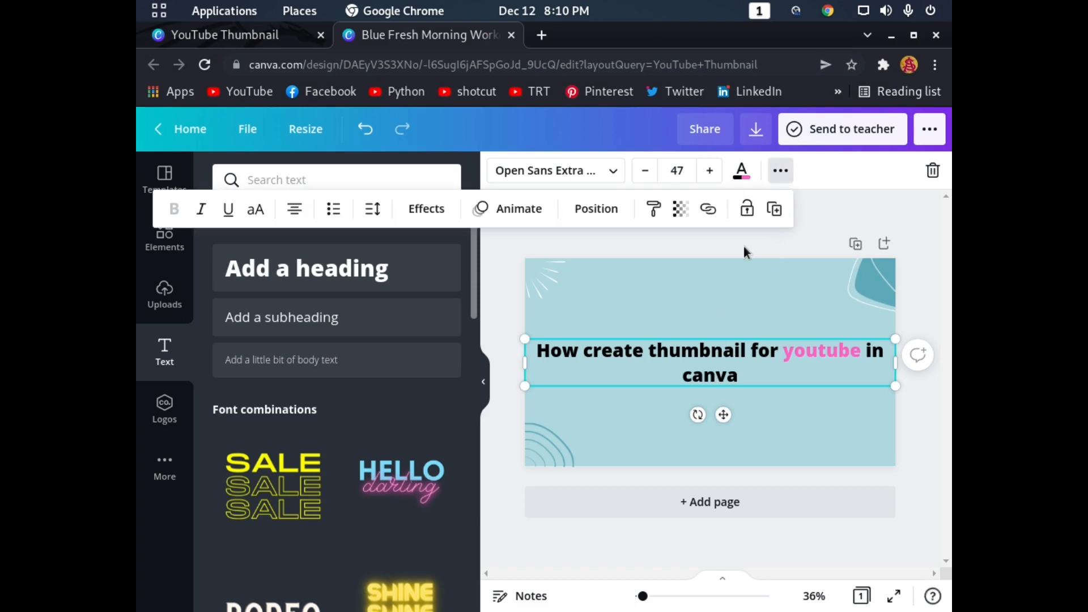
left_click(203, 209)
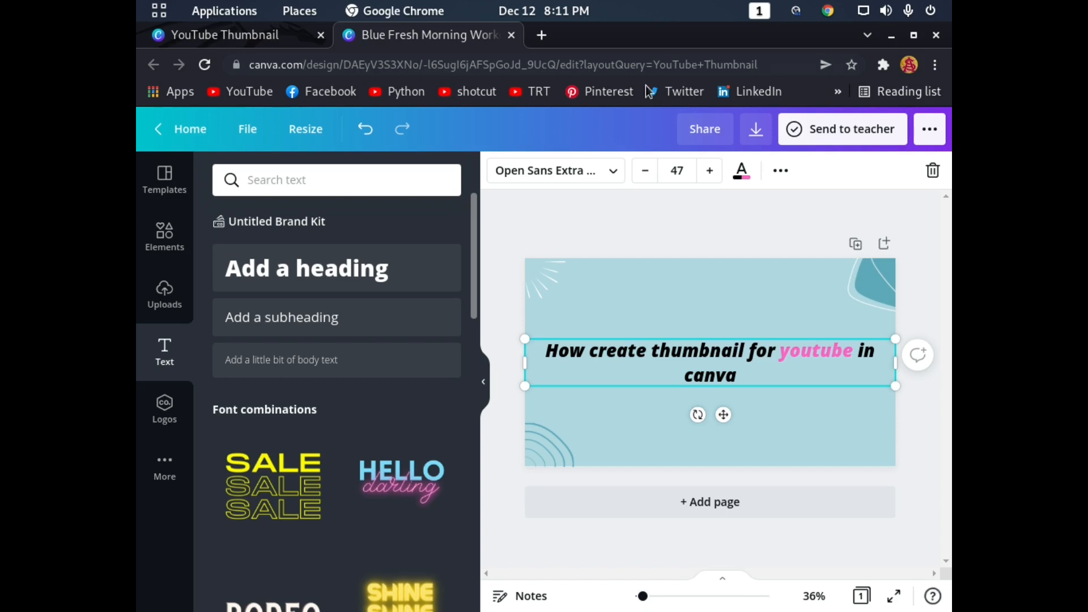
Try the uploaded fonts AA Sameer Khashab Bold, AA Sameer Mosan, AA Sameer Asmaak and Akbar on the heading
left_click(613, 172)
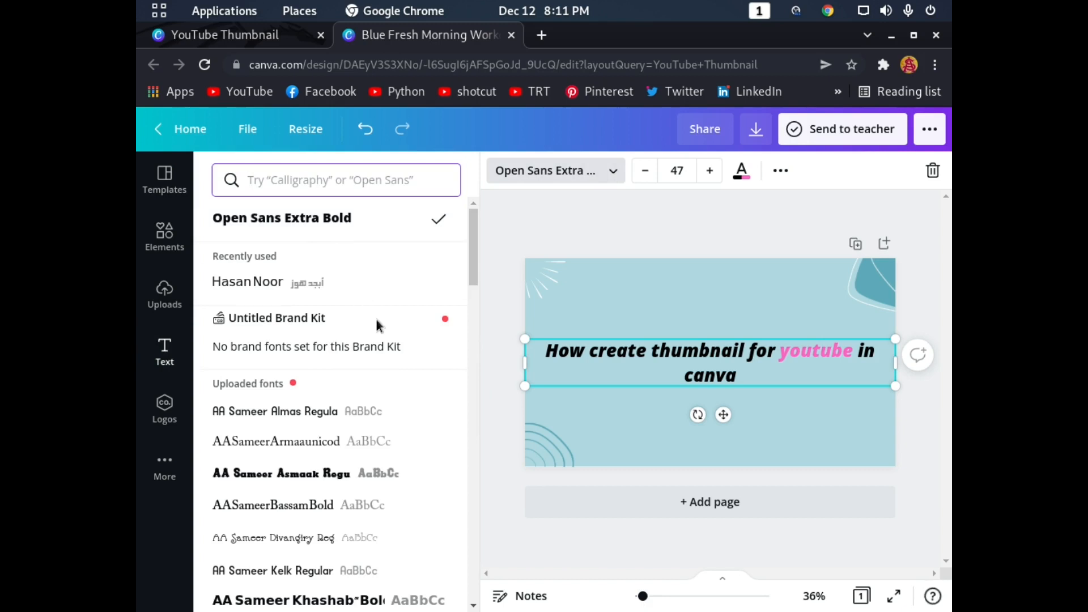
scroll(376, 323, "down", 4)
left_click(353, 391)
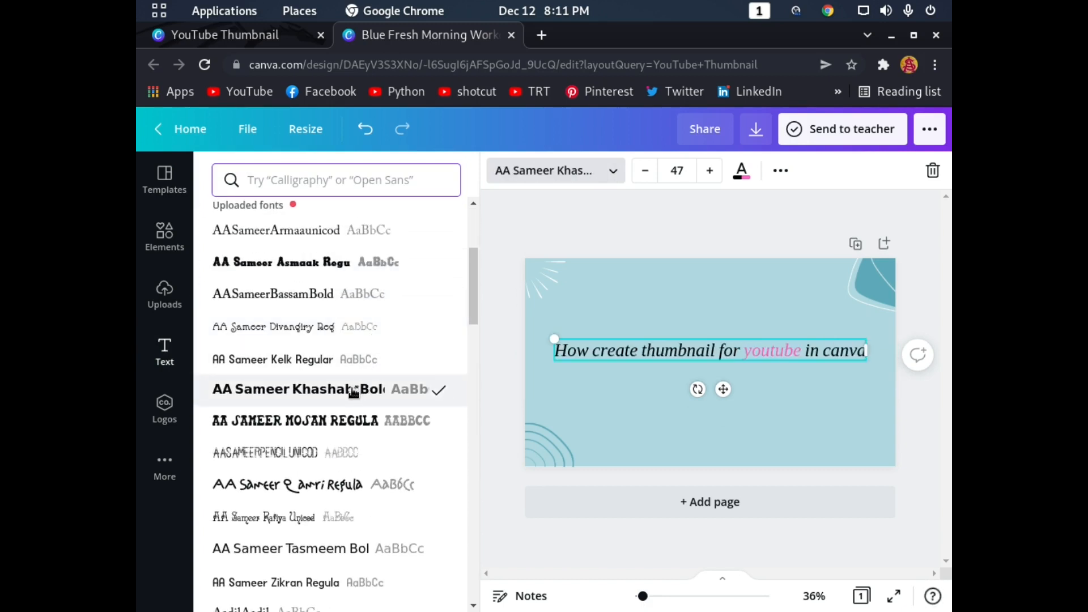
left_click(318, 420)
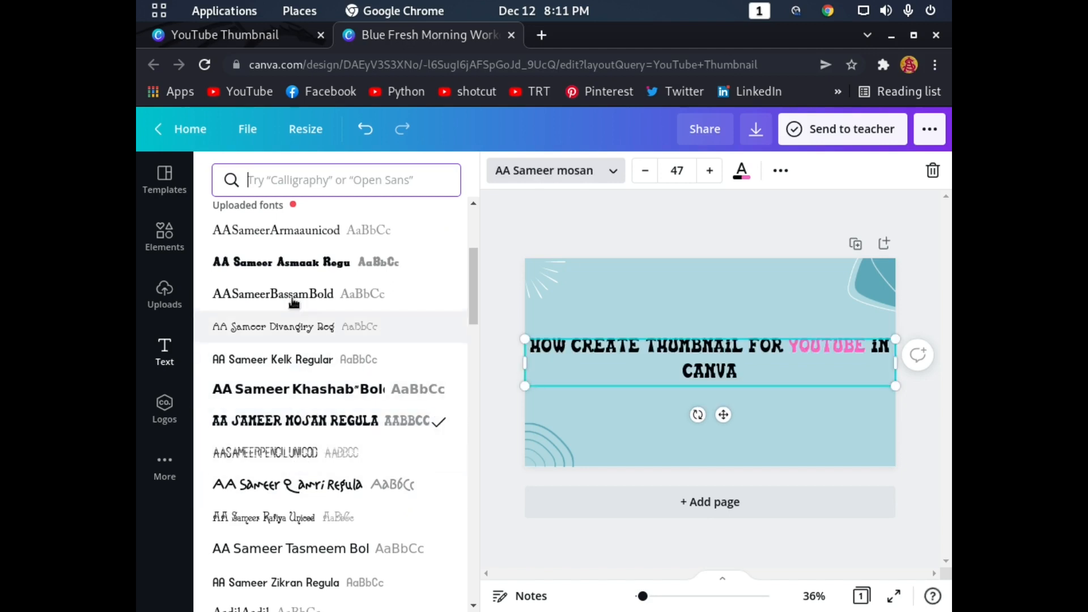
left_click(286, 262)
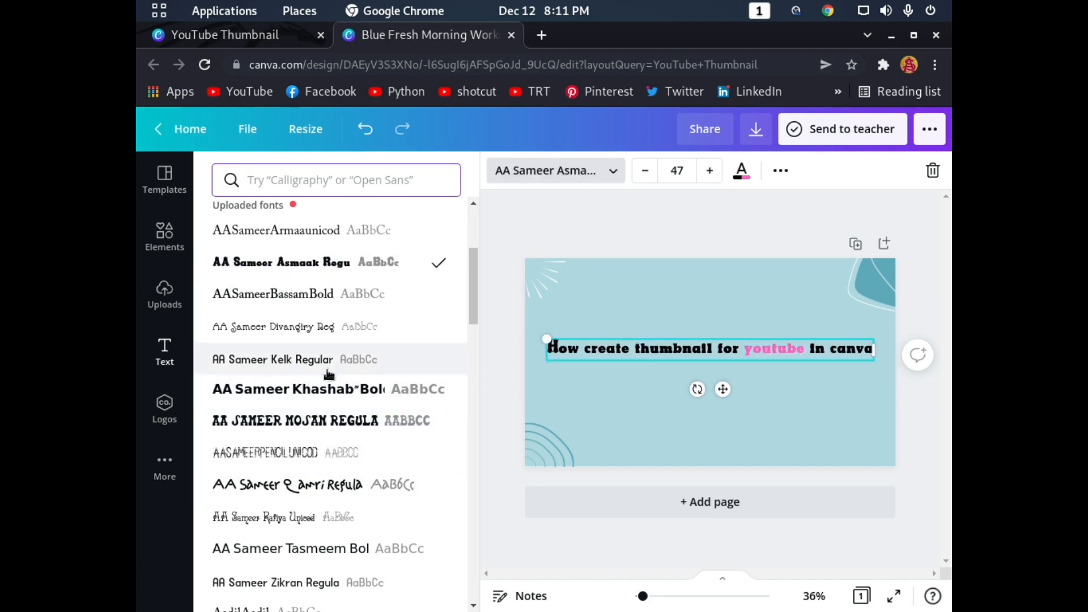
scroll(325, 504, "down", 3)
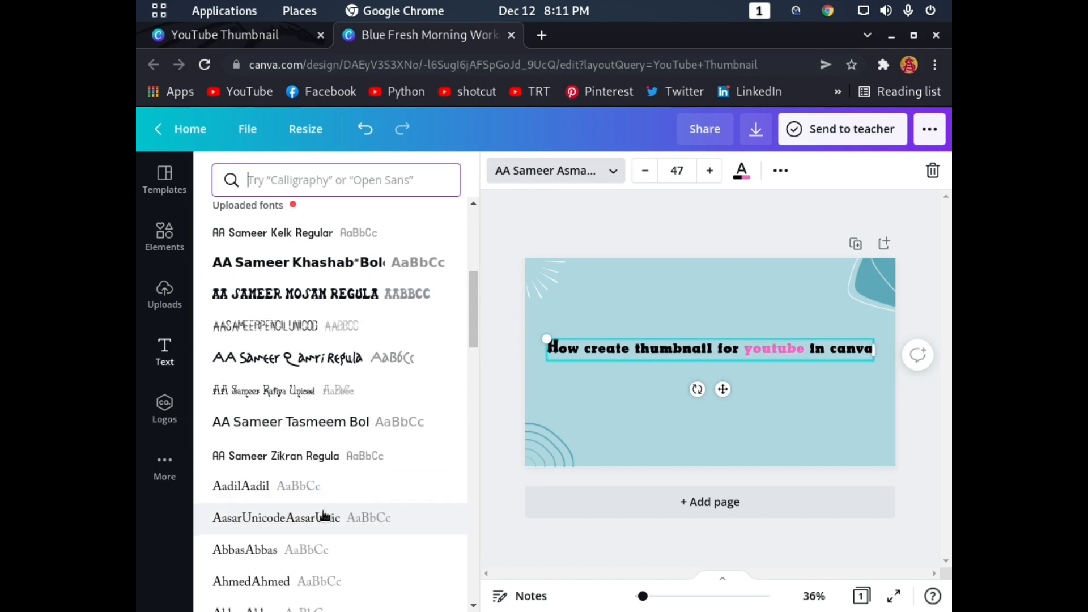
scroll(327, 510, "down", 3)
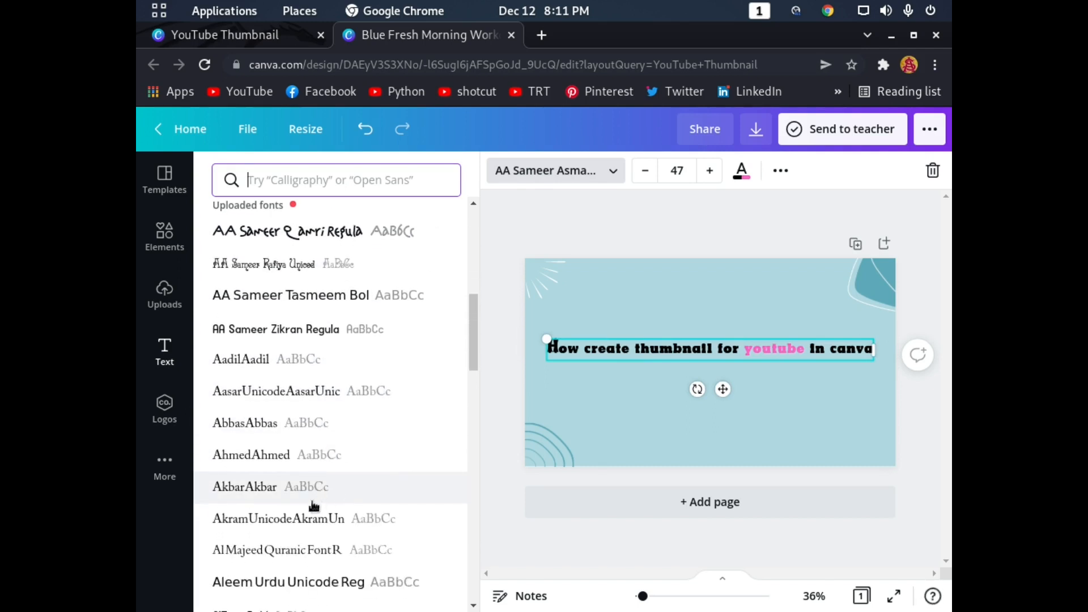
left_click(273, 491)
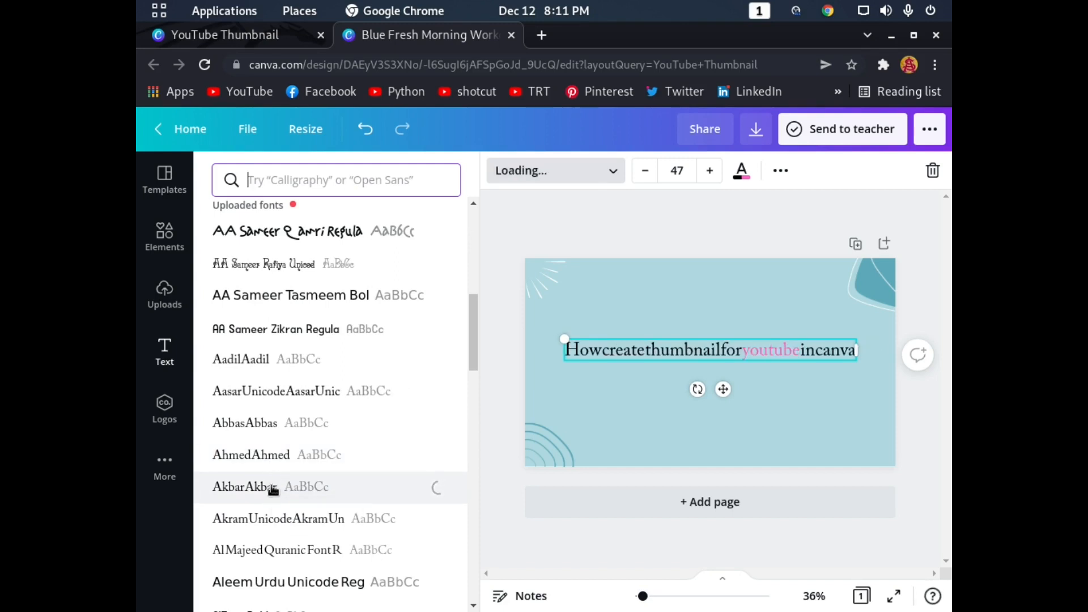
Try the Hasan Noor and AA Sameer Asmaak fonts on the heading and return it to Open Sans Extra Bold
scroll(272, 465, "up", 1)
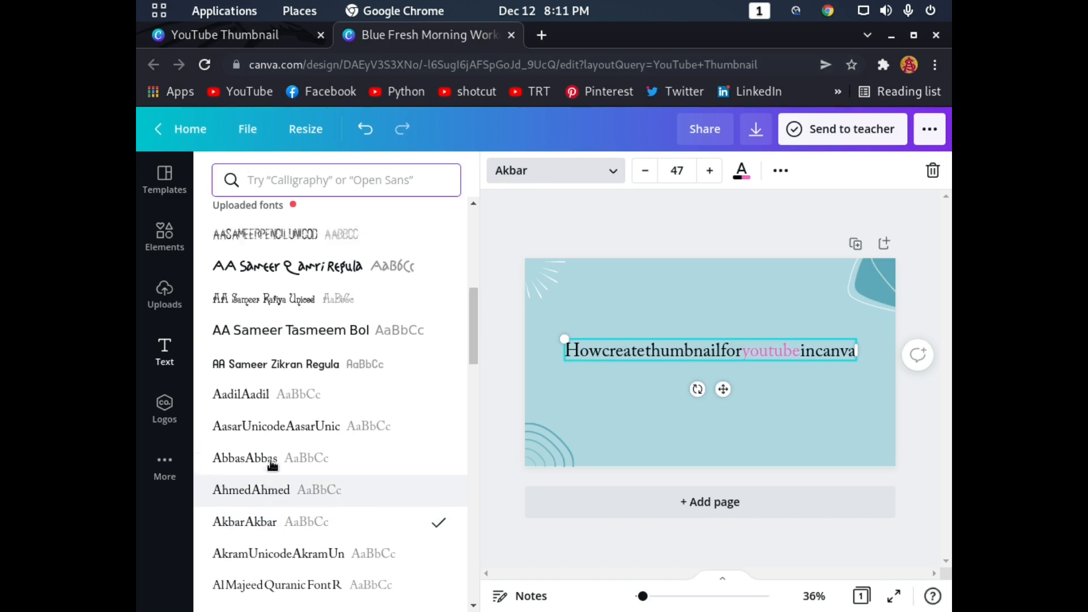
scroll(272, 465, "up", 10)
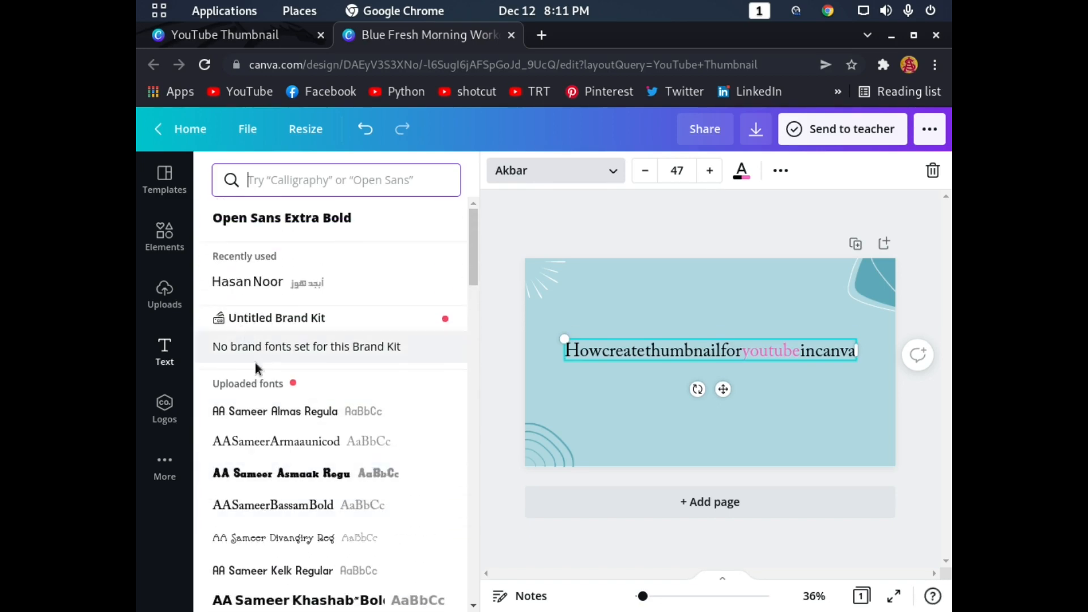
left_click(248, 283)
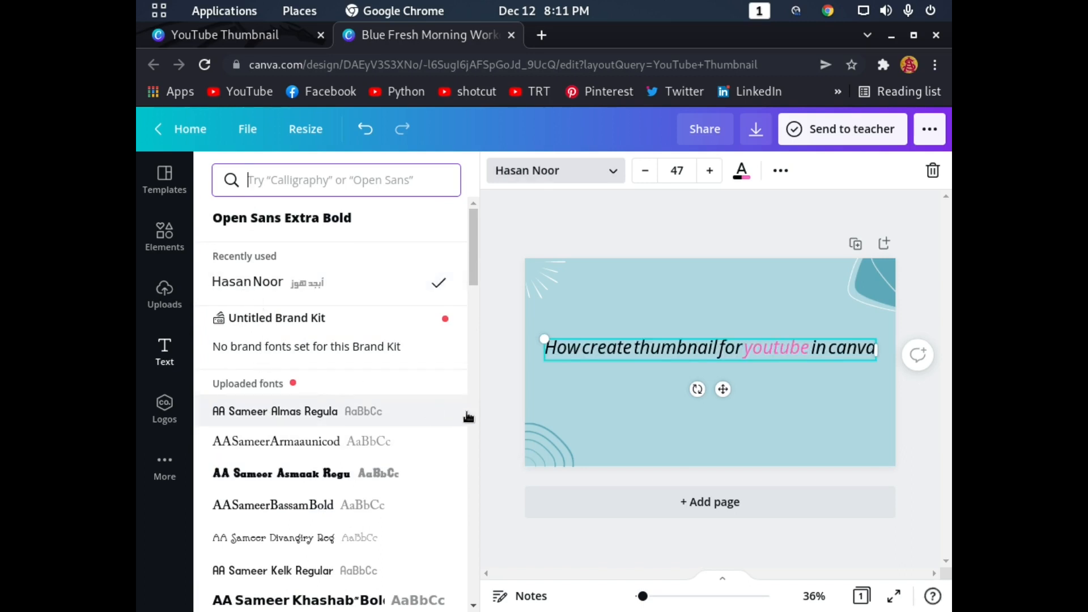
left_click(356, 473)
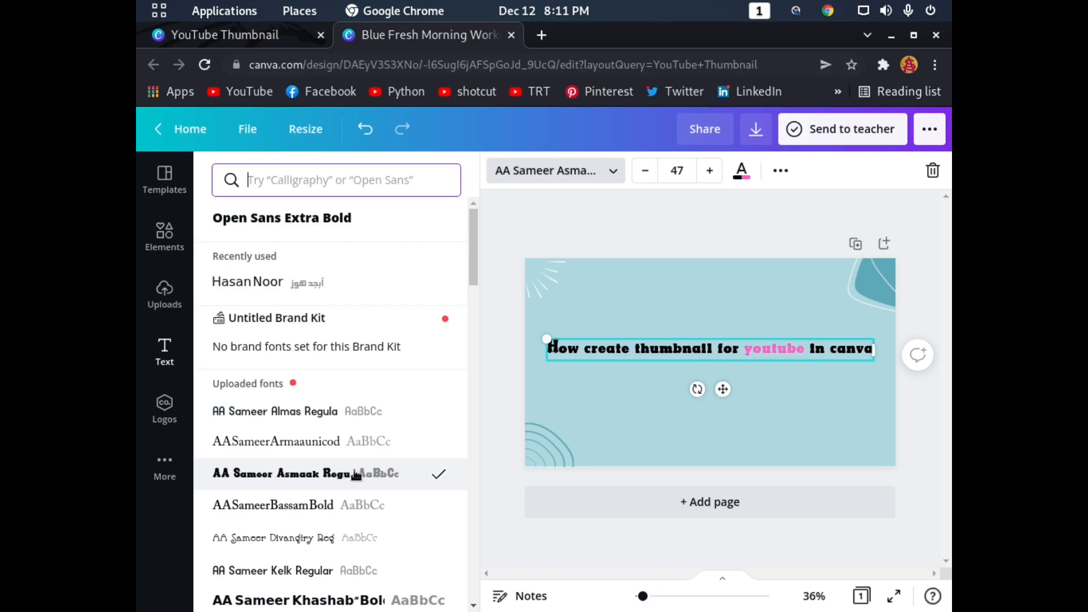
left_click(316, 225)
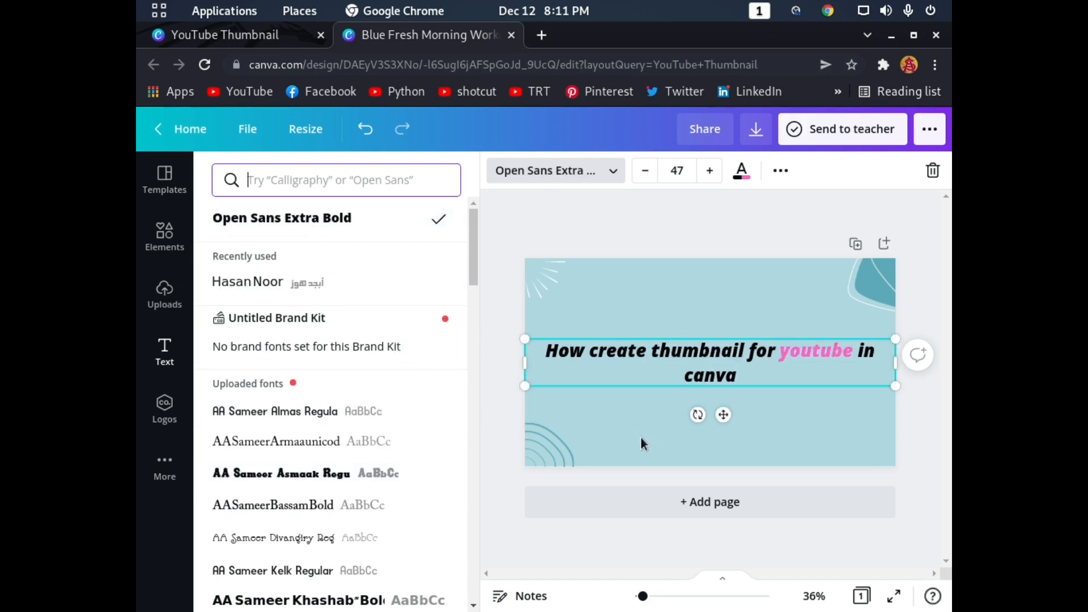
left_click(660, 430)
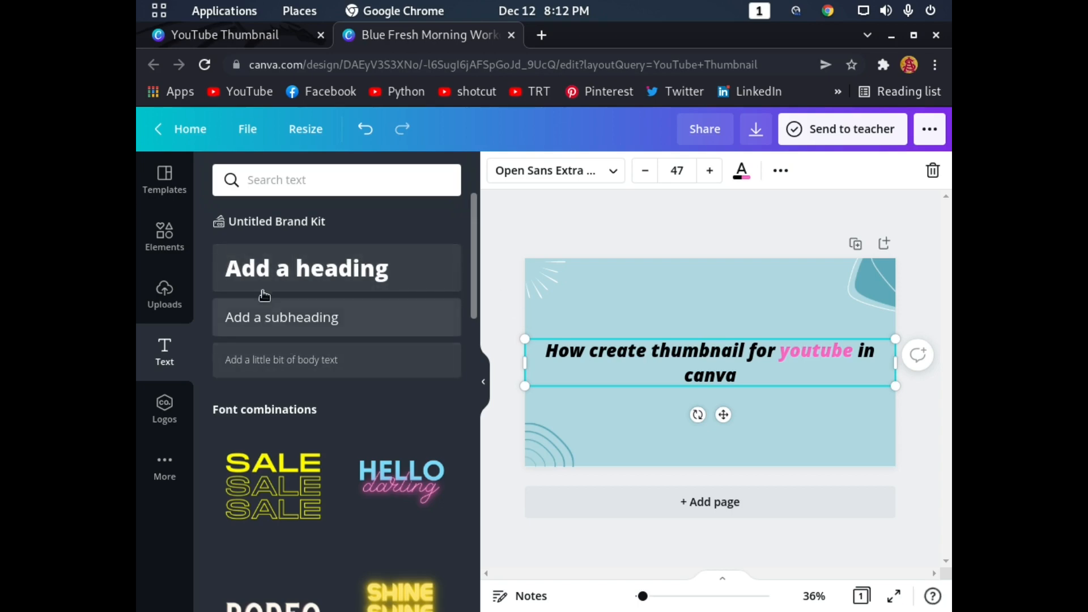
Search the elements for "youtube" and add the bright red logo with the white play triangle to the thumbnail
left_click(164, 176)
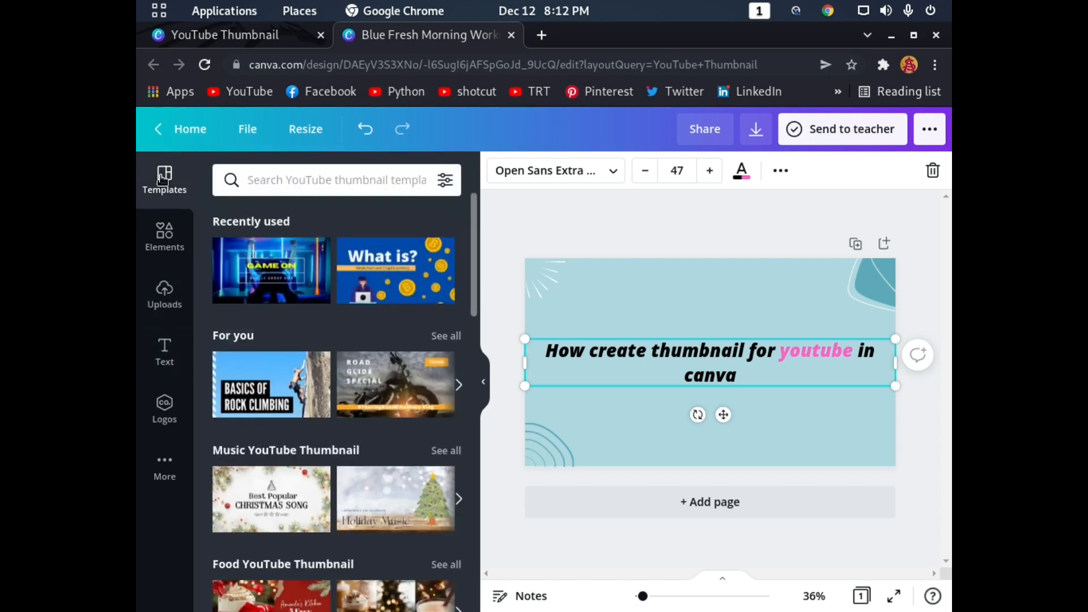
left_click(160, 247)
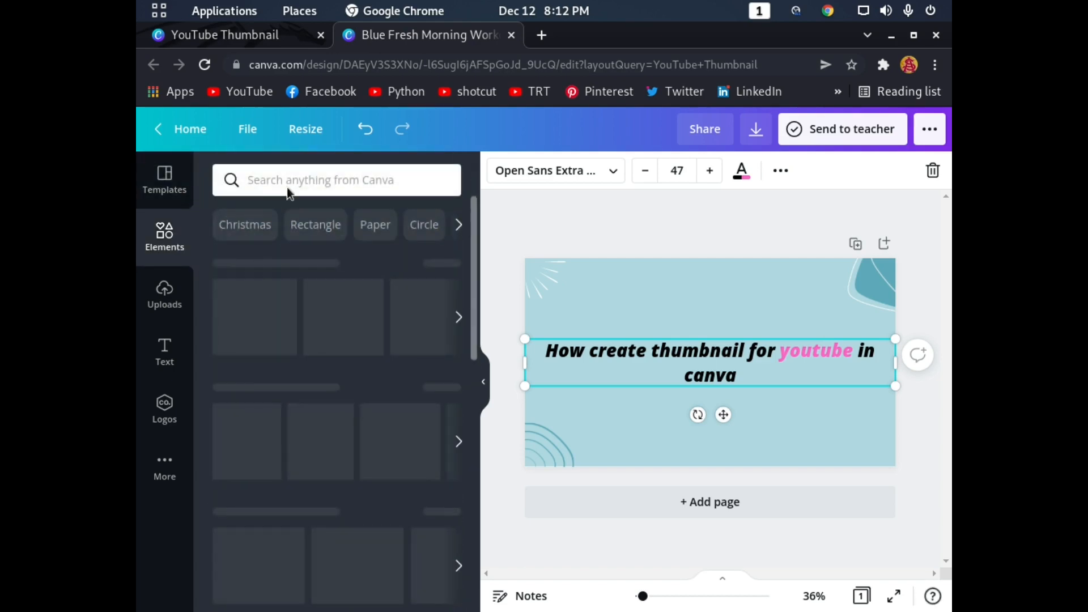
left_click(305, 181)
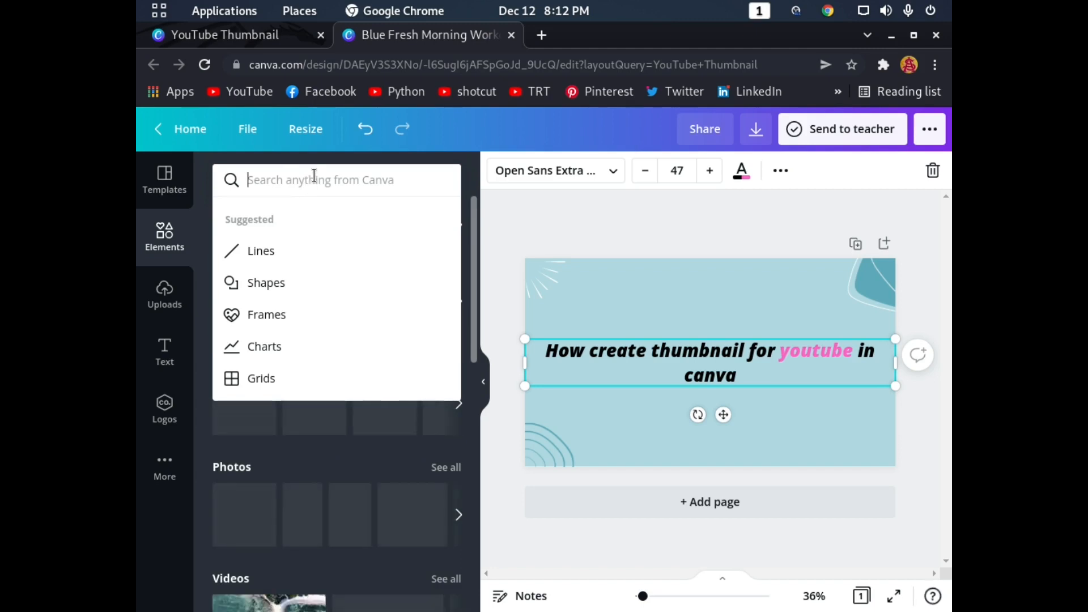
type("youtube")
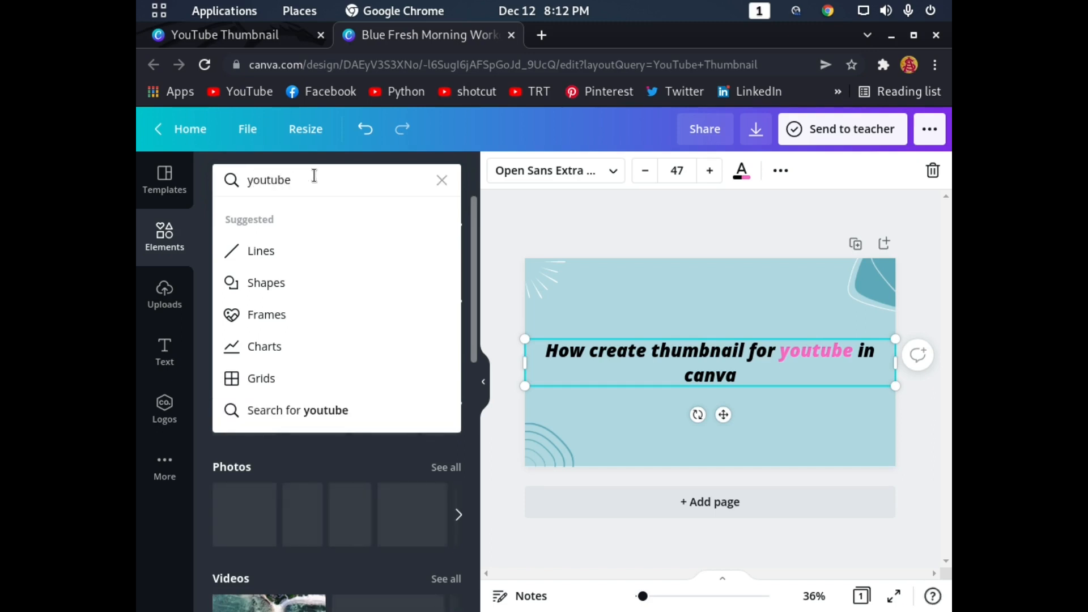
key("Return")
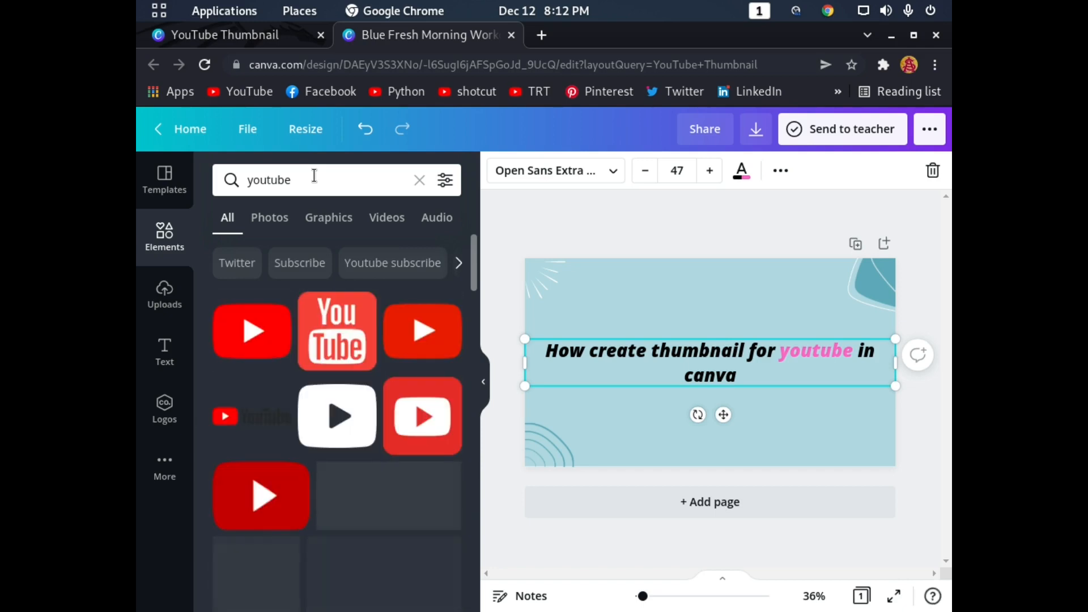
left_click(267, 338)
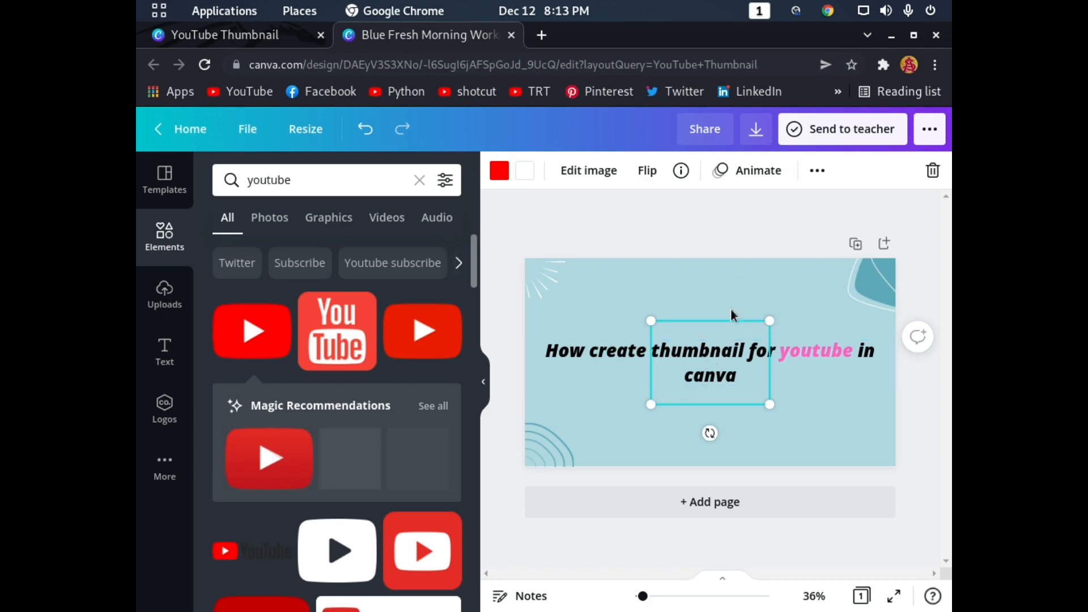
Move the YouTube logo onto the word "youtube" in the heading and shrink it to about two thirds of its size
left_click(734, 280)
left_click_drag(726, 325, 749, 269)
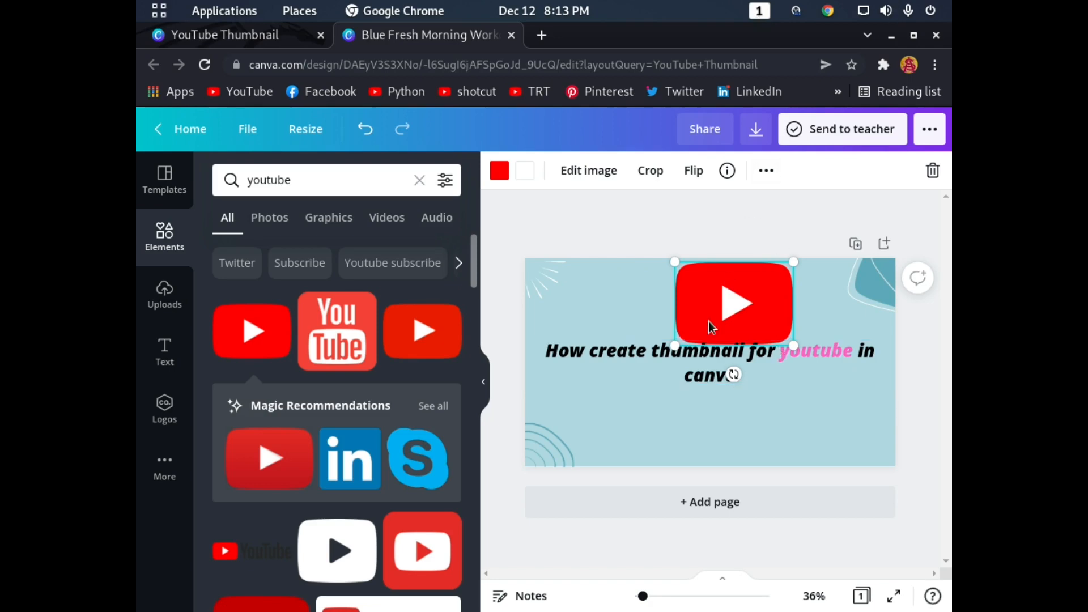
left_click_drag(721, 311, 794, 352)
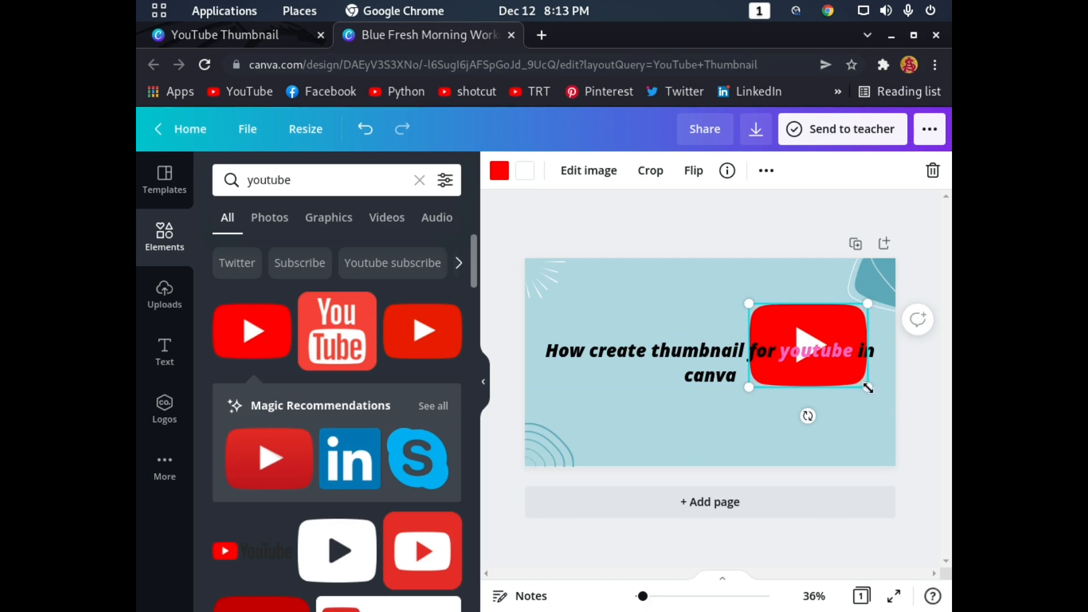
left_click_drag(872, 386, 813, 346)
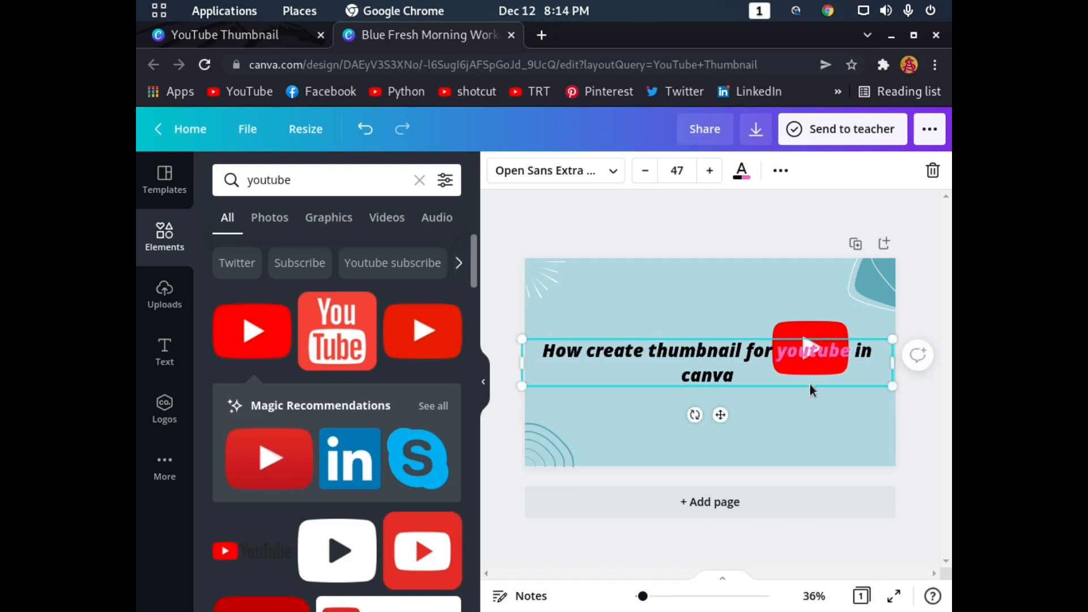
Nudge the heading slightly to the left so the word "youtube" lies across the YouTube logo
left_click(798, 410)
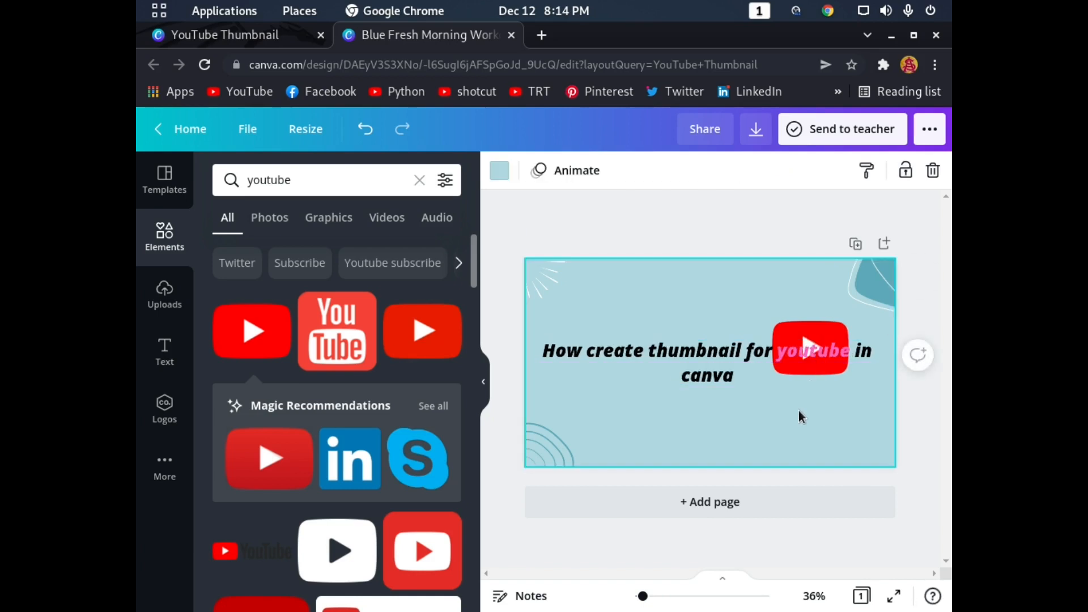
left_click(797, 349)
left_click_drag(795, 348, 787, 345)
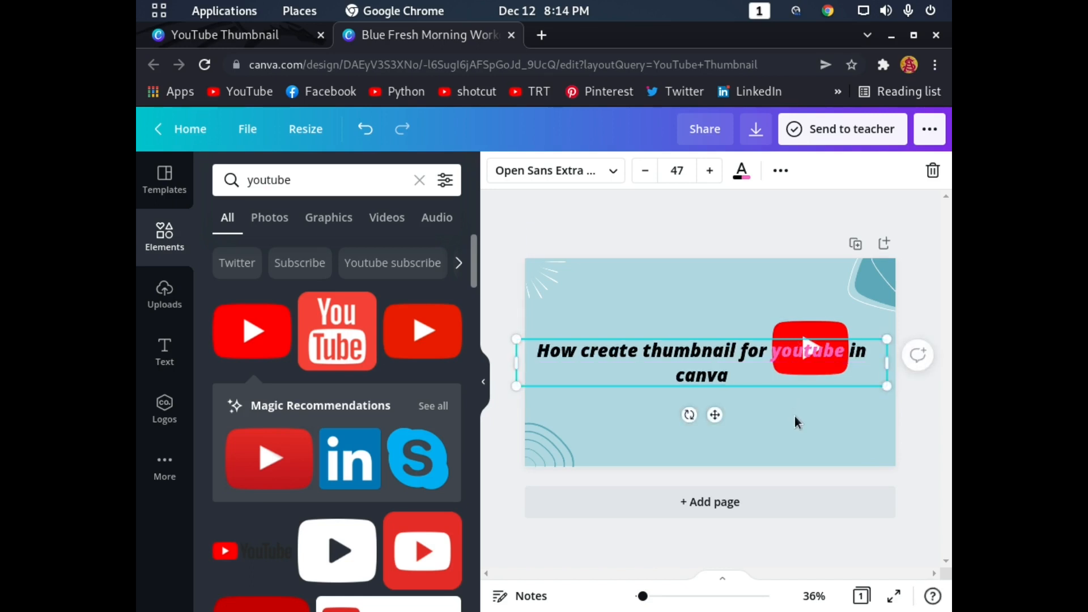
left_click(794, 416)
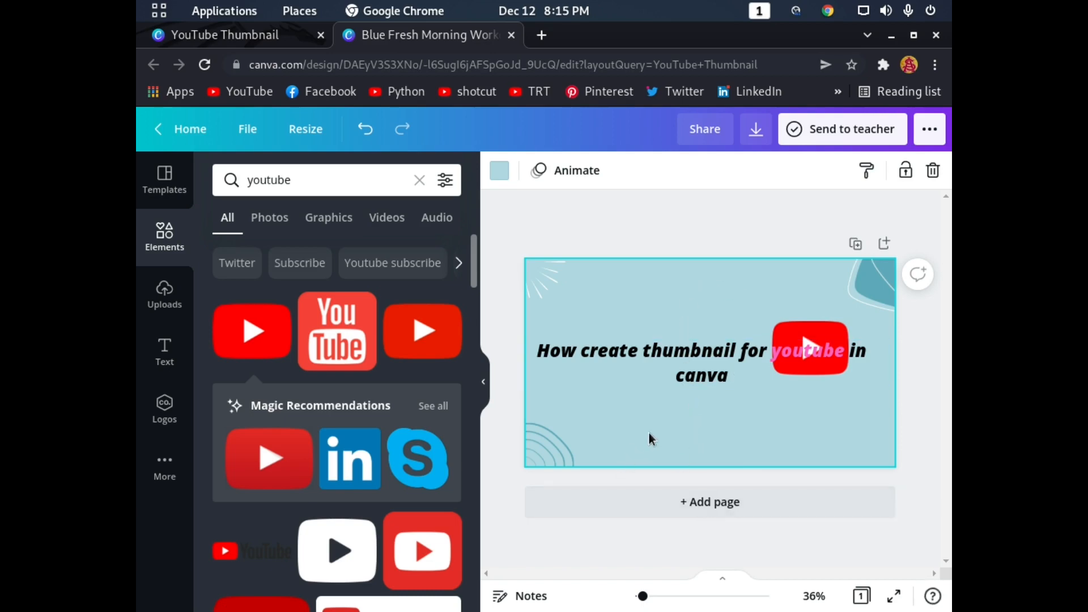
Add a second heading and place it near the thumbnail's bottom edge, below the main heading
left_click(166, 354)
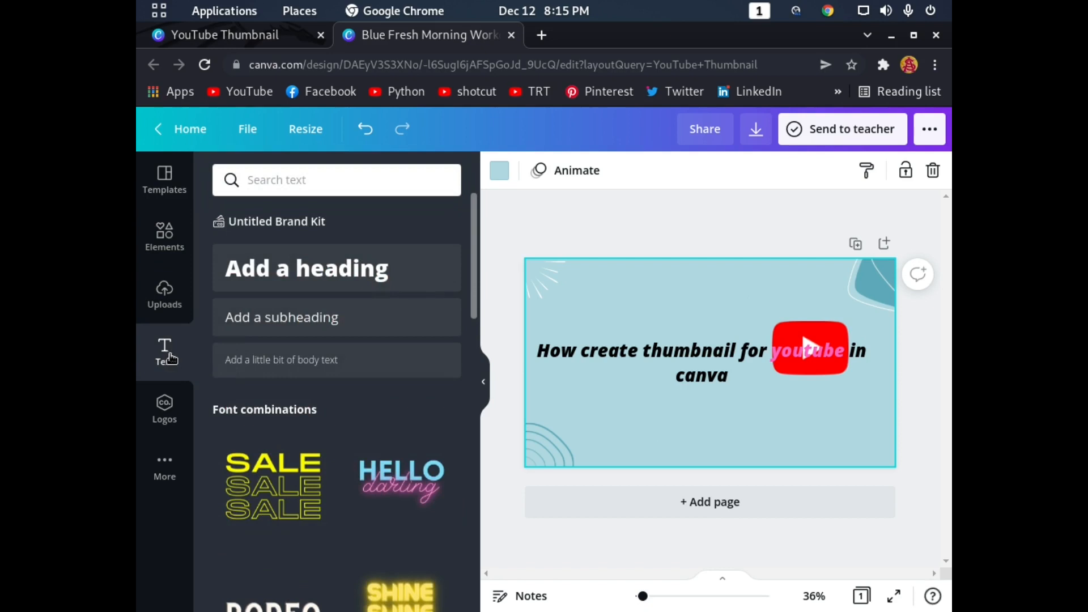
left_click(299, 277)
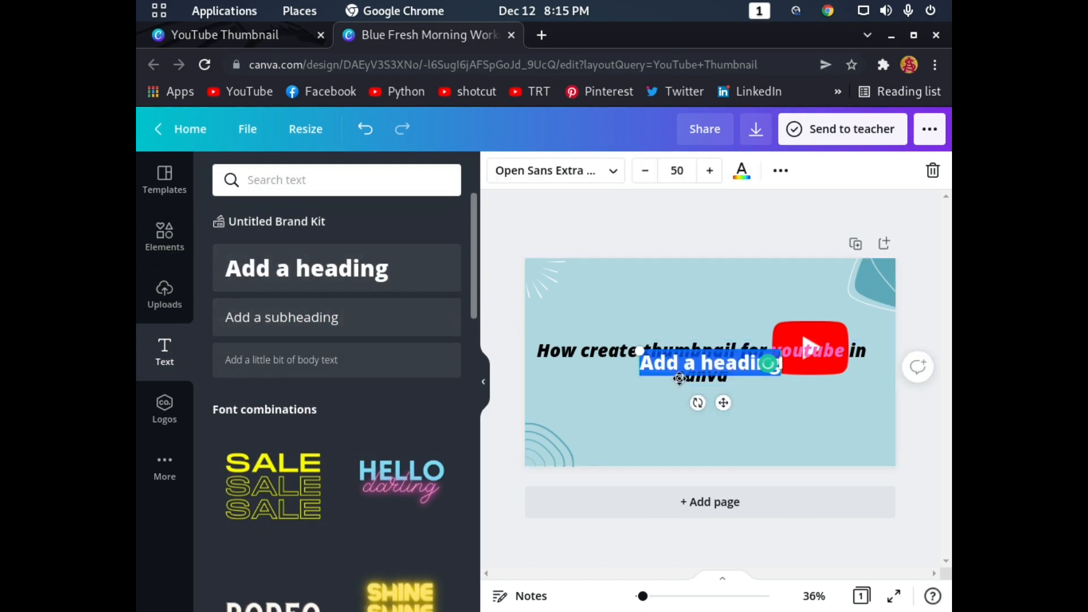
left_click(640, 428)
left_click_drag(704, 375, 663, 446)
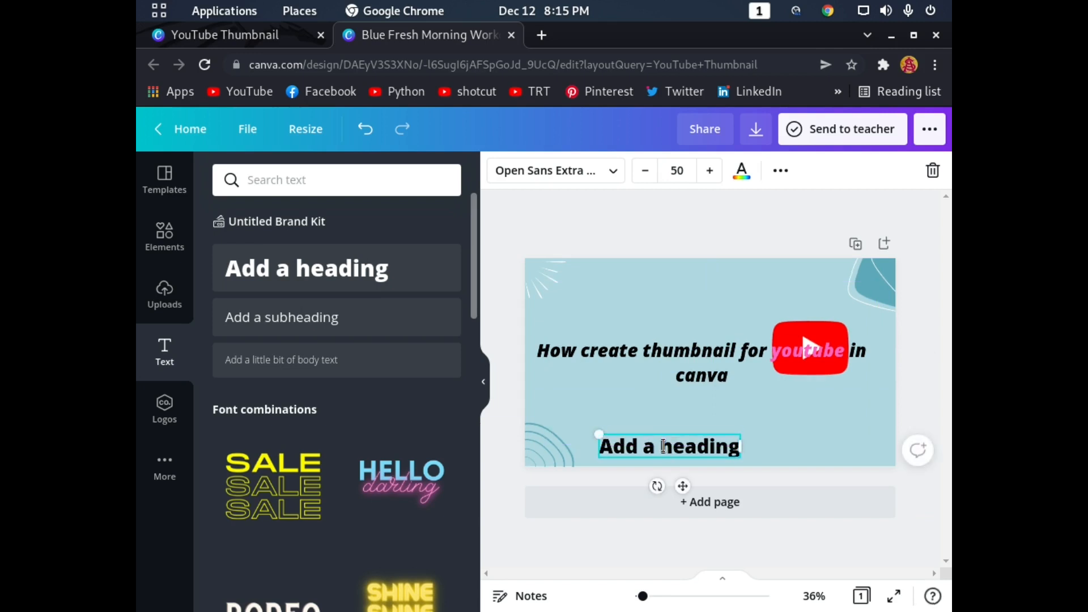
Replace the placeholder text of the second heading with "Paksoft Technology"
double_click(663, 446)
key("BackSpace")
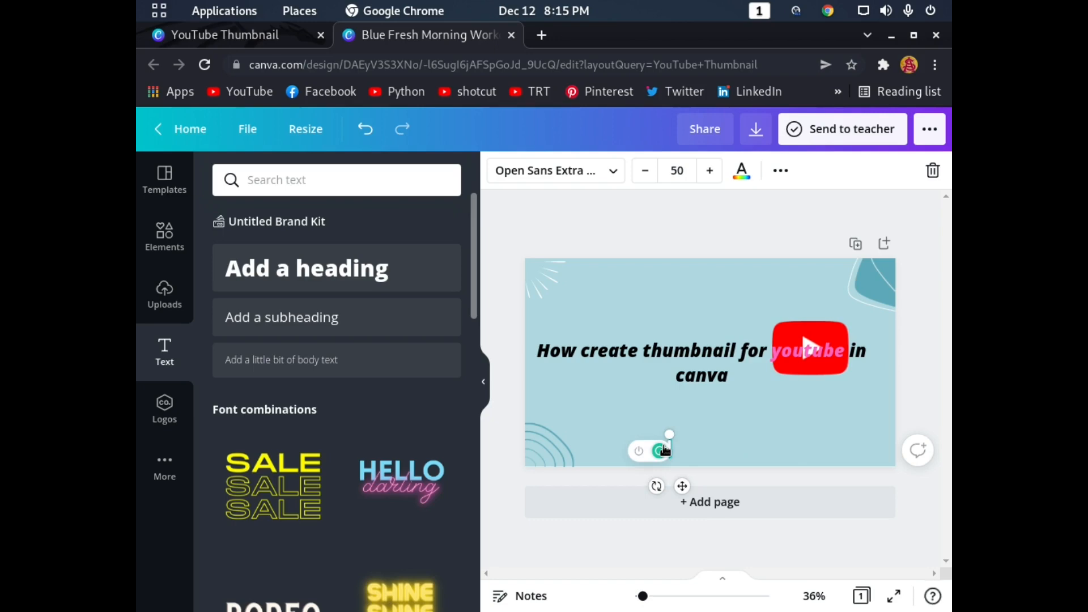
type("Pakso")
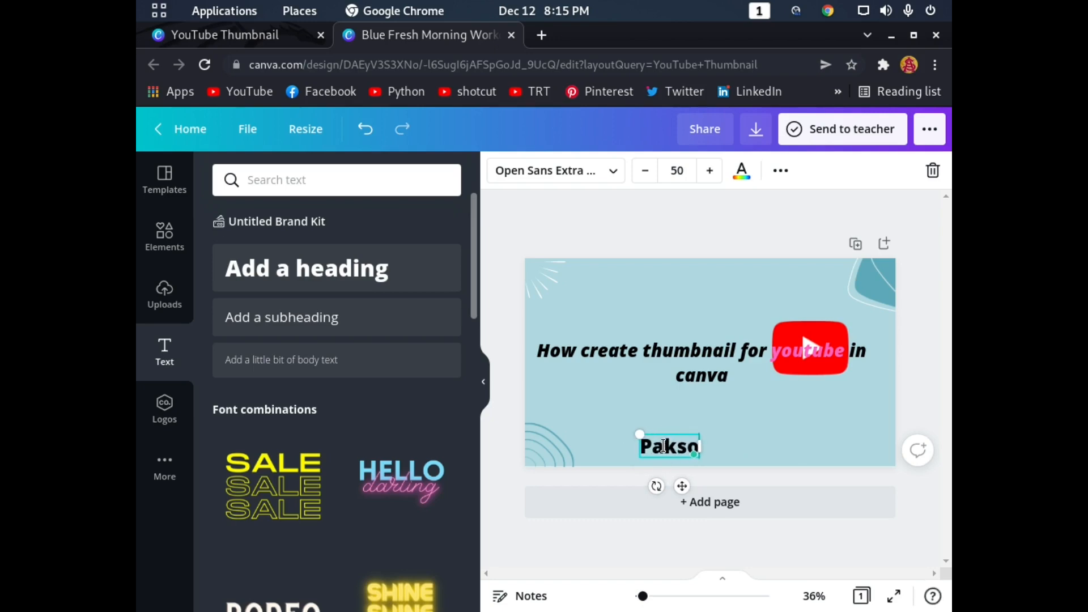
type("ft")
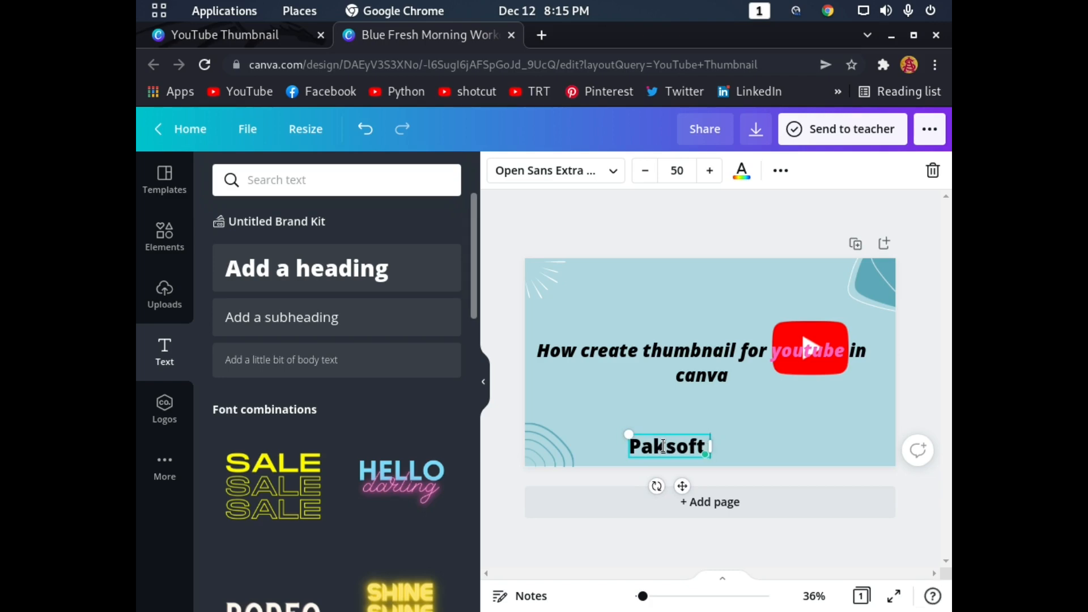
type(" tec")
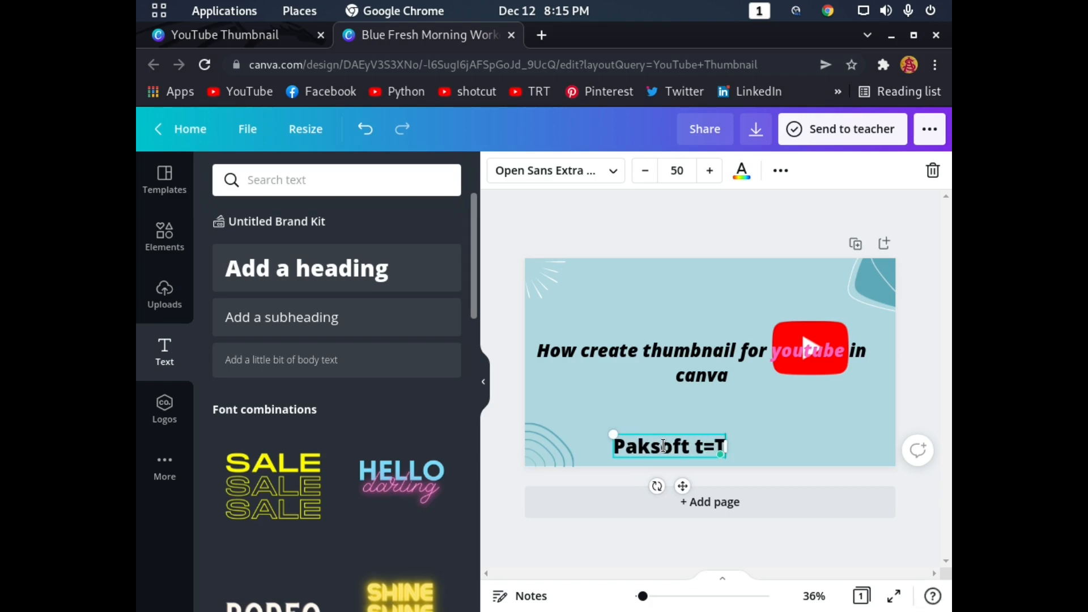
key("BackSpace")
key("BackSpace")
key("BackSpace")
key("BackSpace")
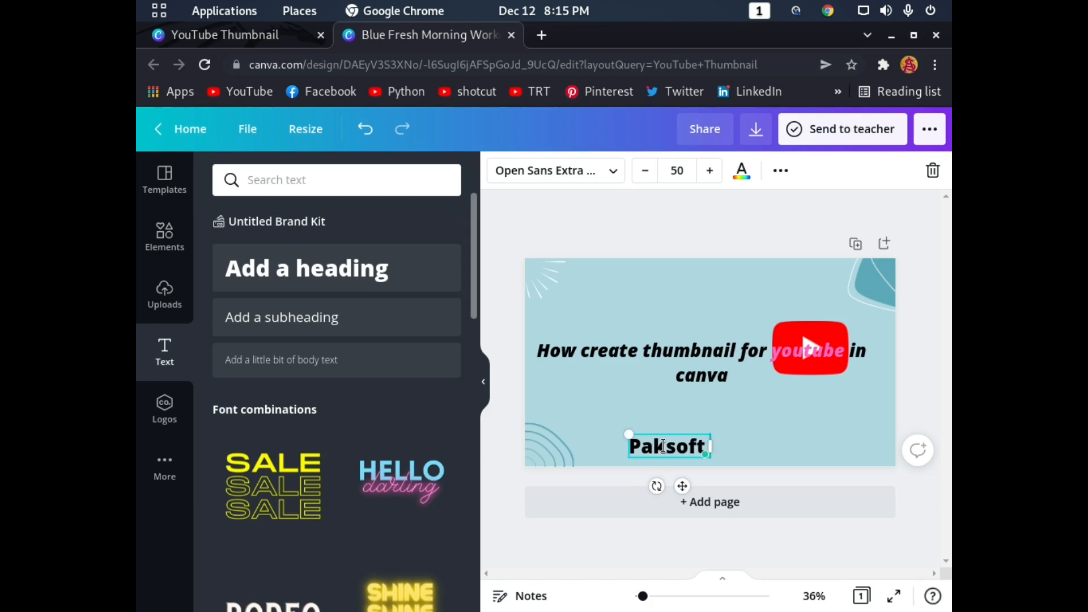
type("Te")
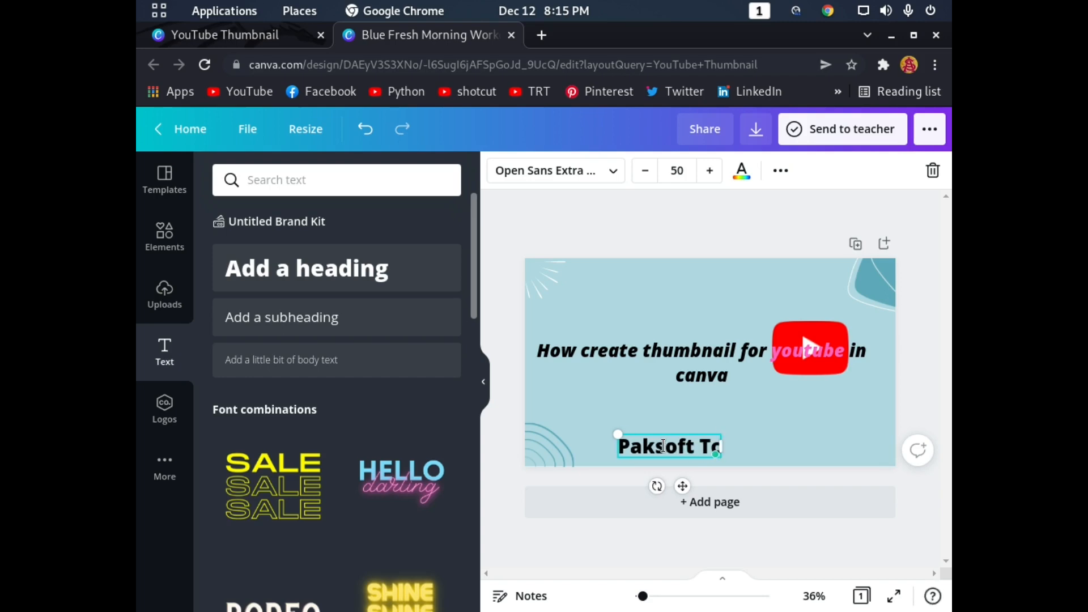
key("BackSpace")
type("e")
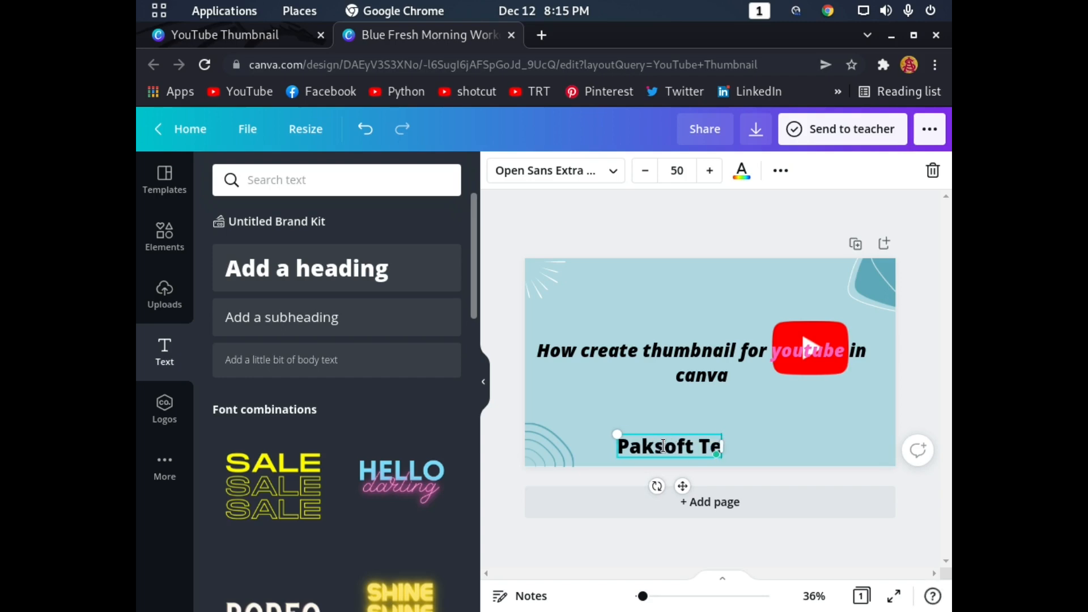
type("chnol")
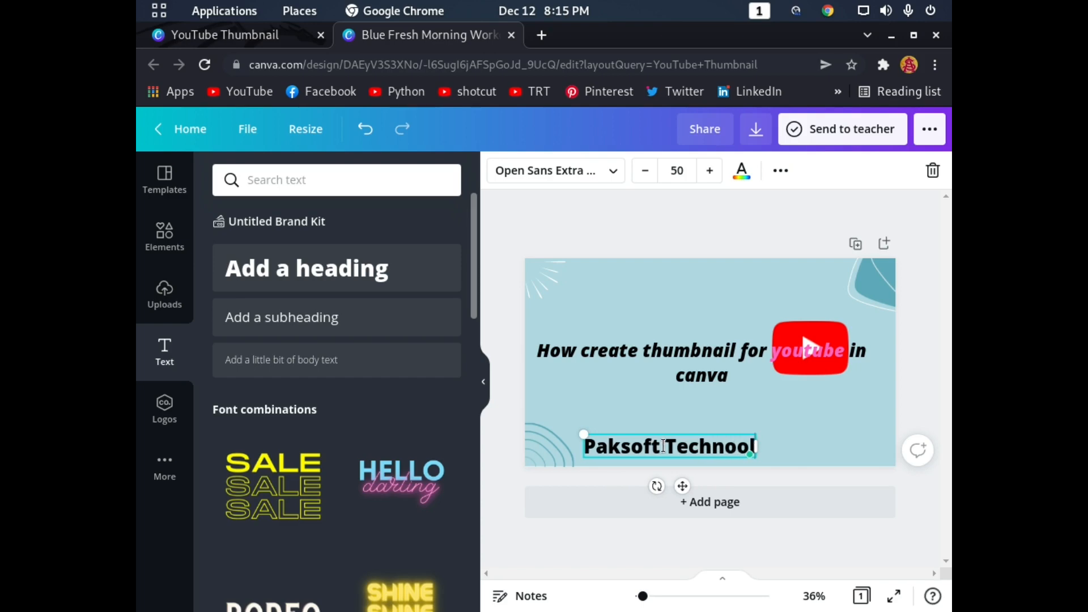
key("BackSpace")
type("o")
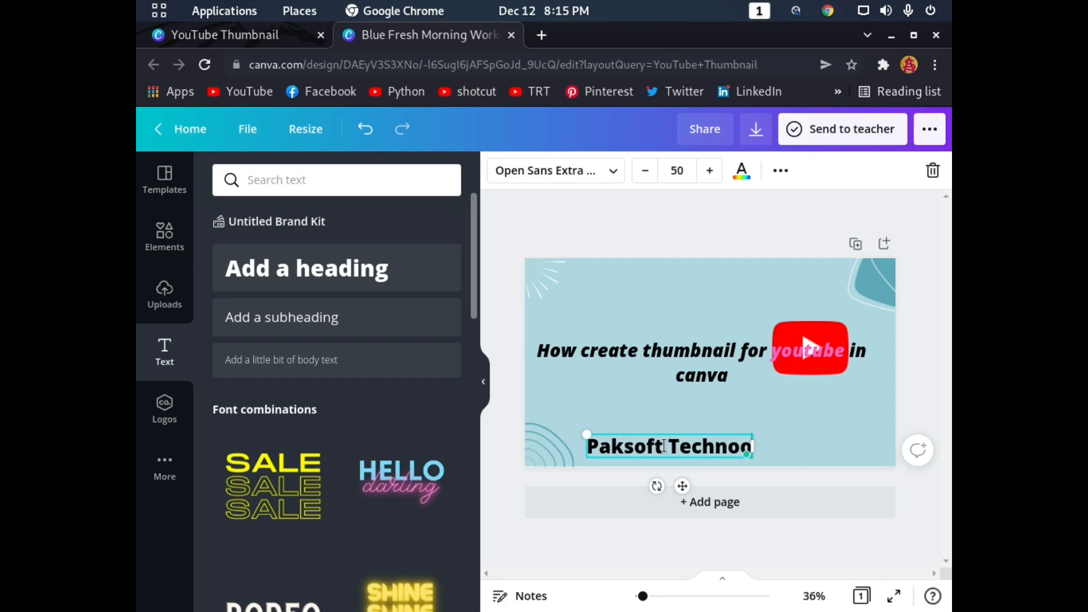
key("BackSpace")
type("g")
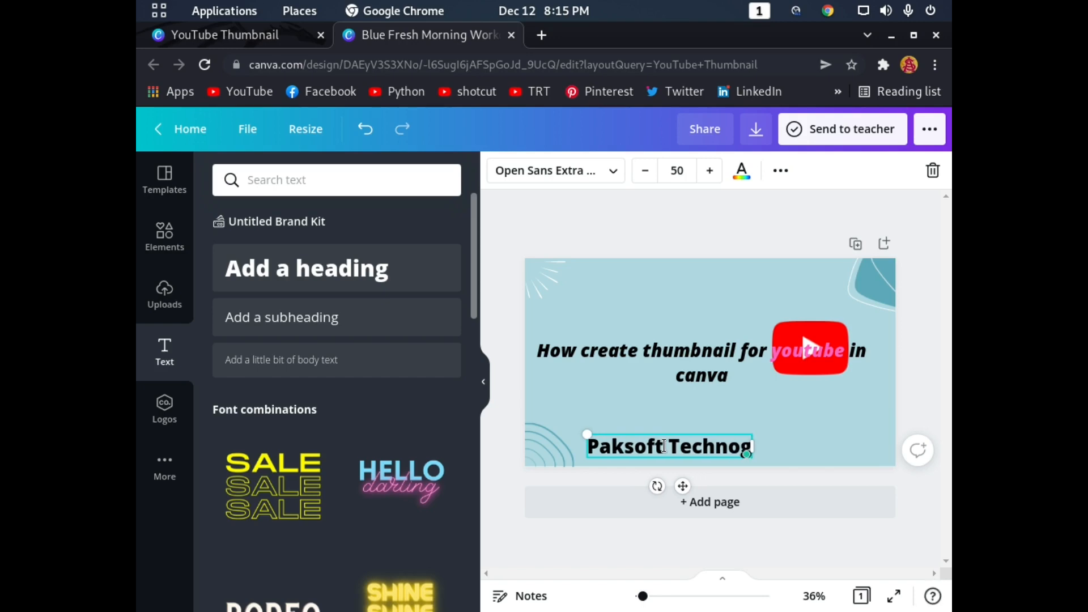
key("BackSpace")
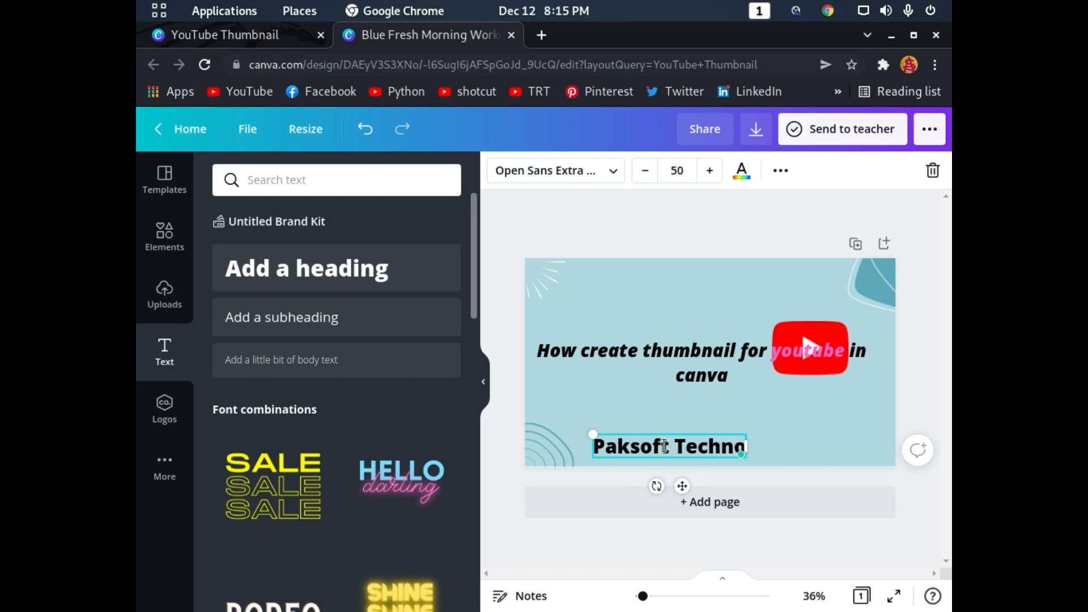
type("logy")
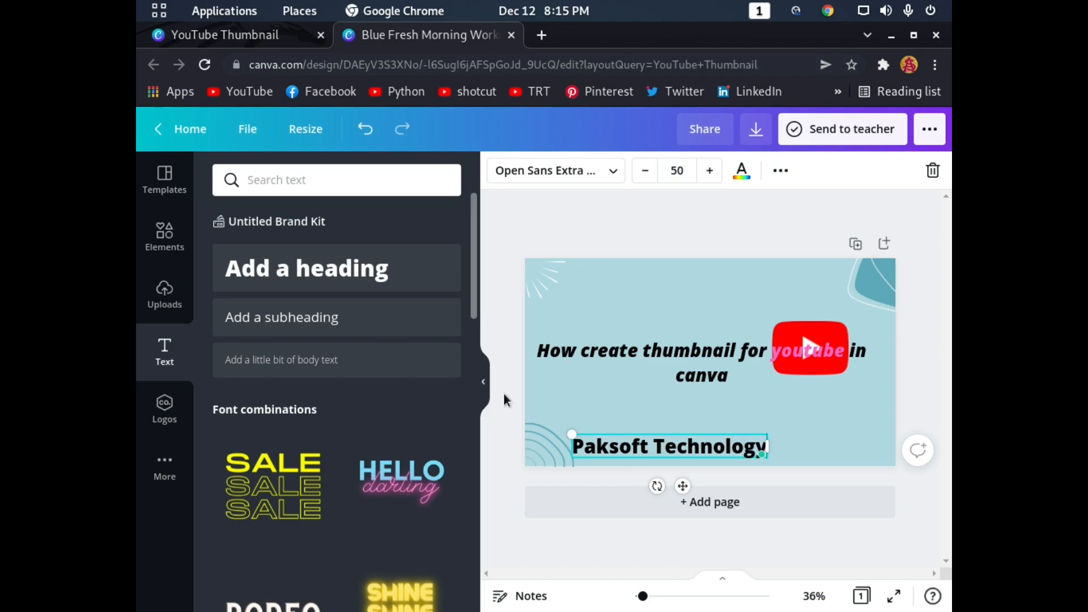
Move the "Paksoft Technology" text into the thumbnail's bottom-right corner
left_click(825, 413)
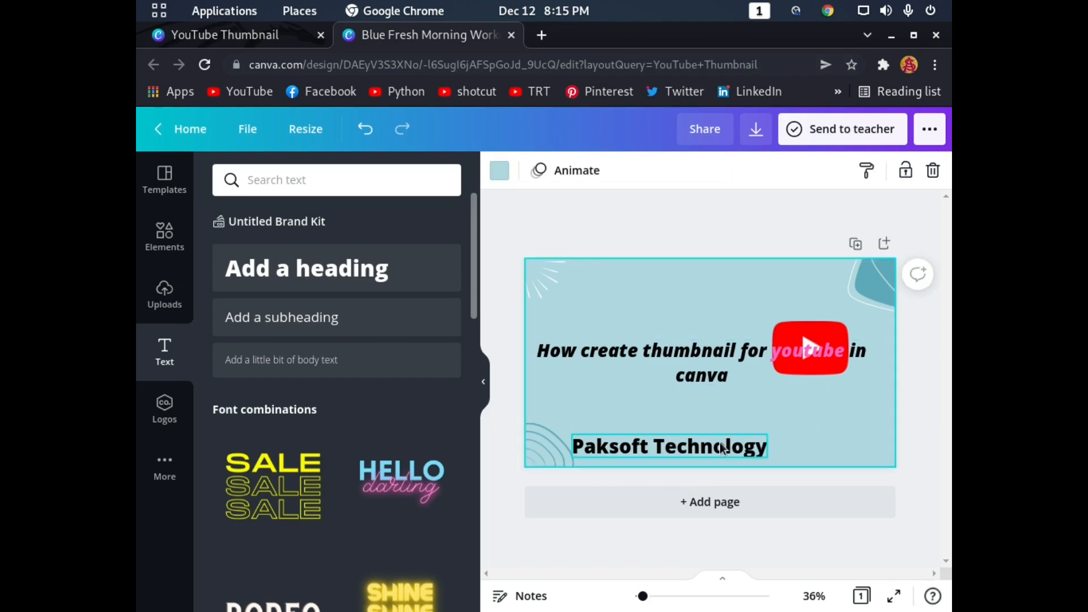
left_click_drag(720, 443, 843, 451)
left_click(788, 427)
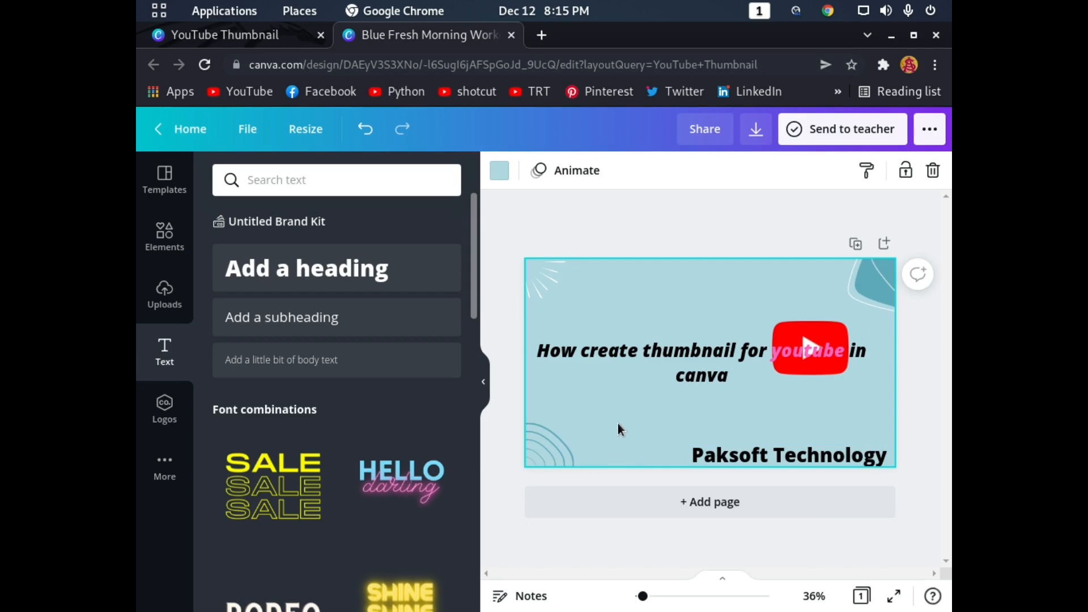
Search the elements for "youtube subscribe" and add the plain red rectangular SUBSCRIBE button to the thumbnail
left_click(181, 243)
left_click(329, 180)
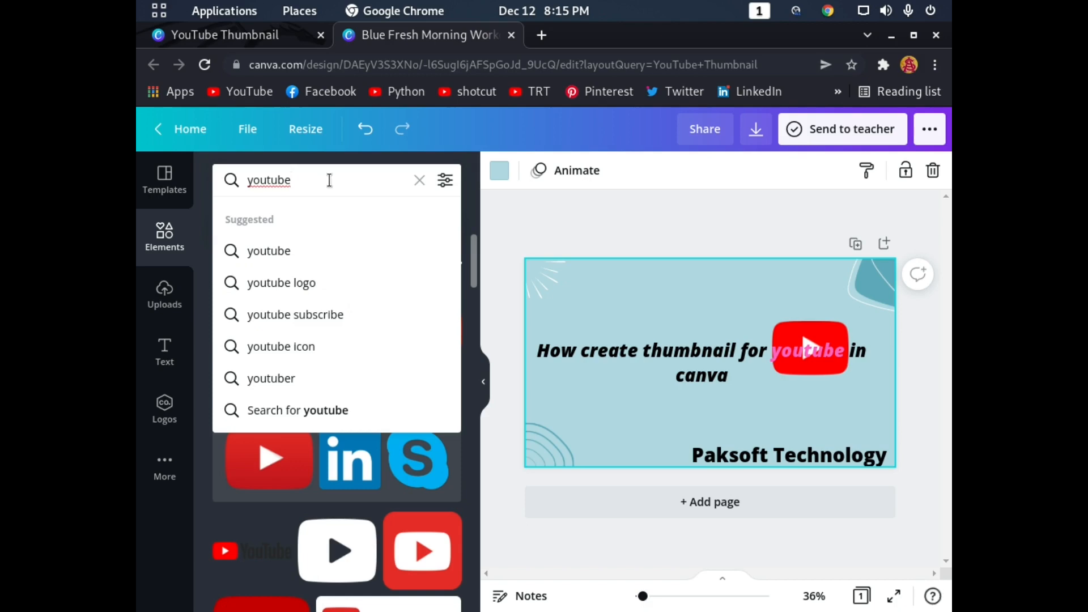
left_click(372, 313)
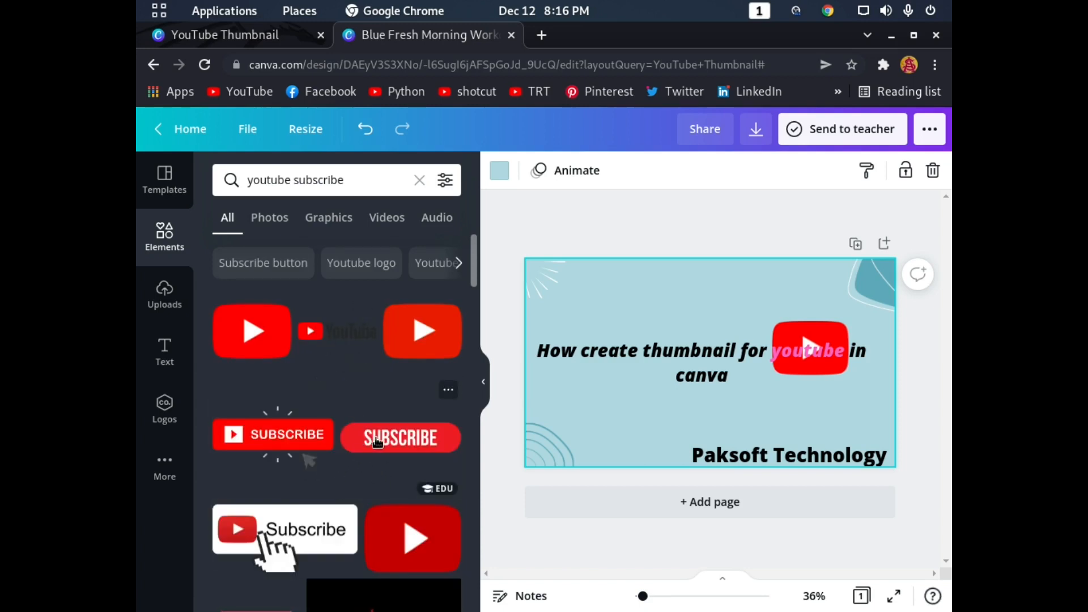
scroll(374, 443, "down", 3)
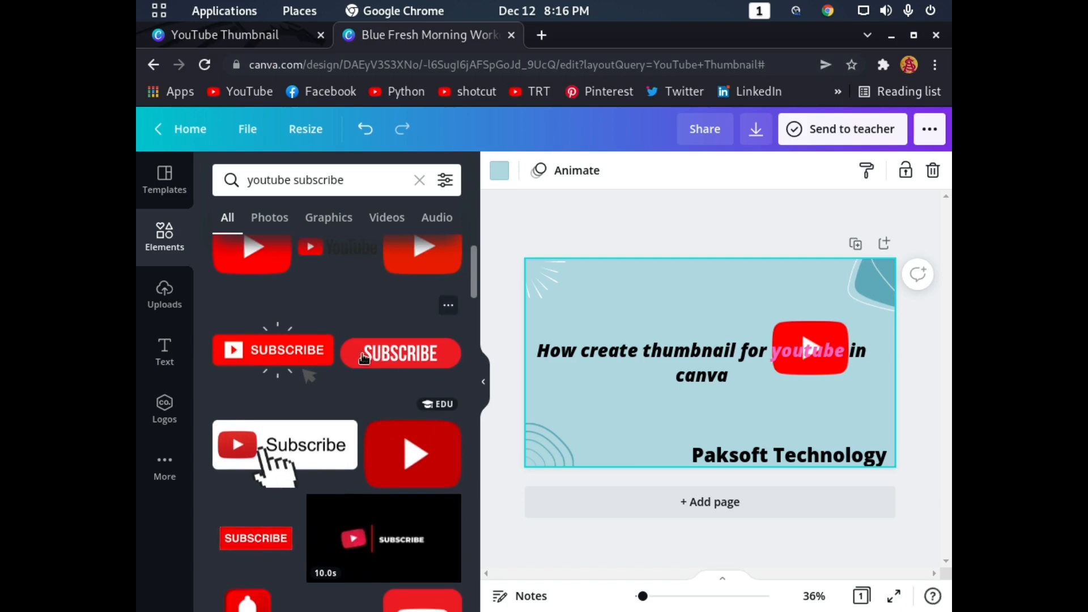
scroll(277, 351, "down", 2)
scroll(276, 351, "down", 3)
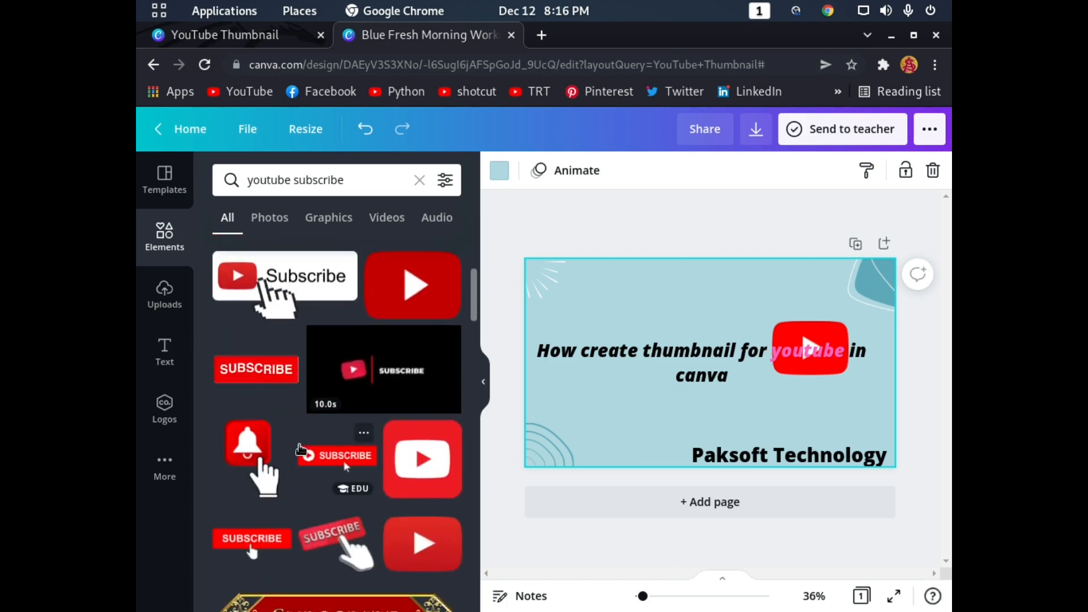
scroll(359, 482, "down", 5)
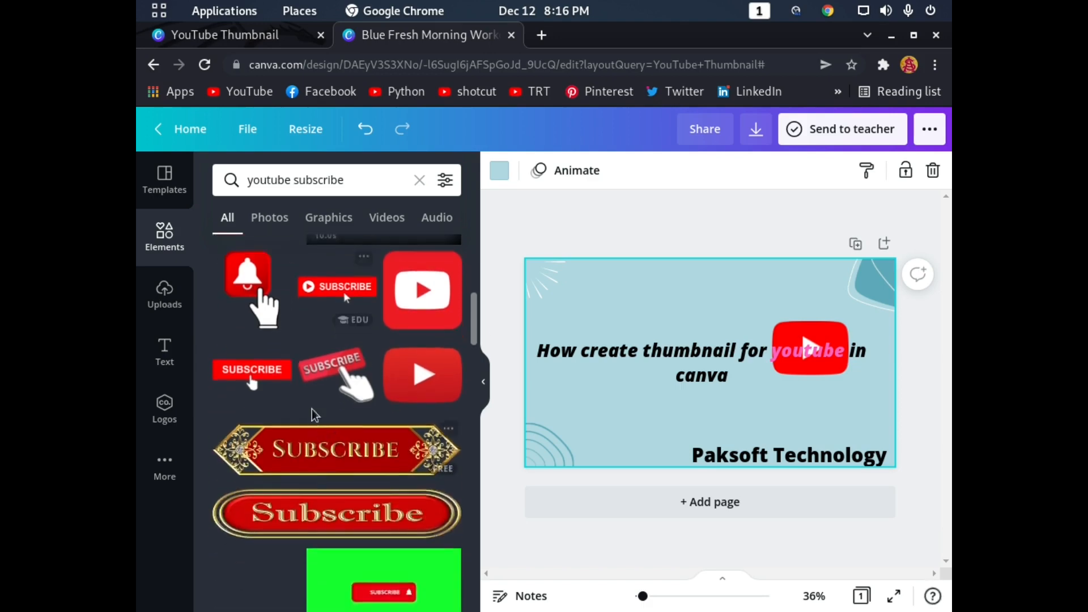
scroll(359, 482, "up", 5)
left_click(264, 384)
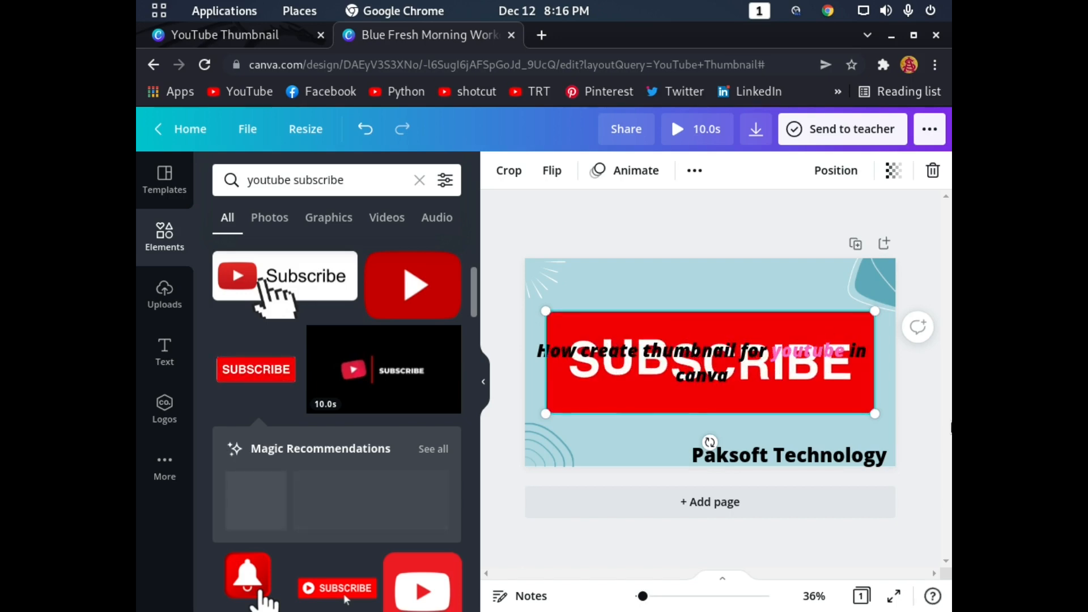
Shrink the SUBSCRIBE button to about 30% of its inserted size and place it at the thumbnail's bottom edge, left of "Paksoft Technology"
left_click_drag(873, 417, 678, 354)
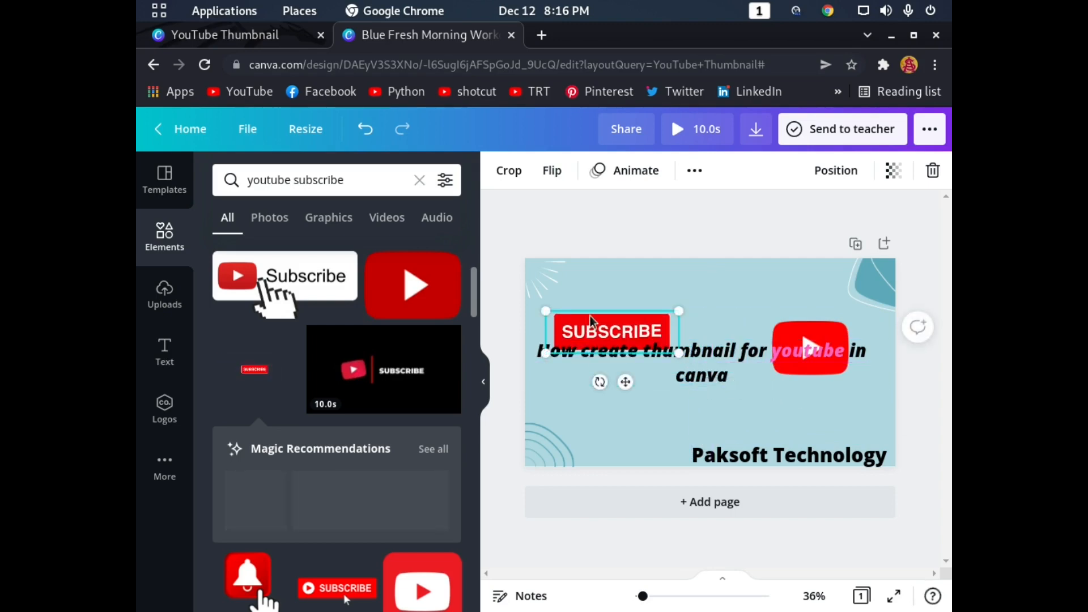
left_click_drag(589, 324, 612, 437)
left_click(781, 419)
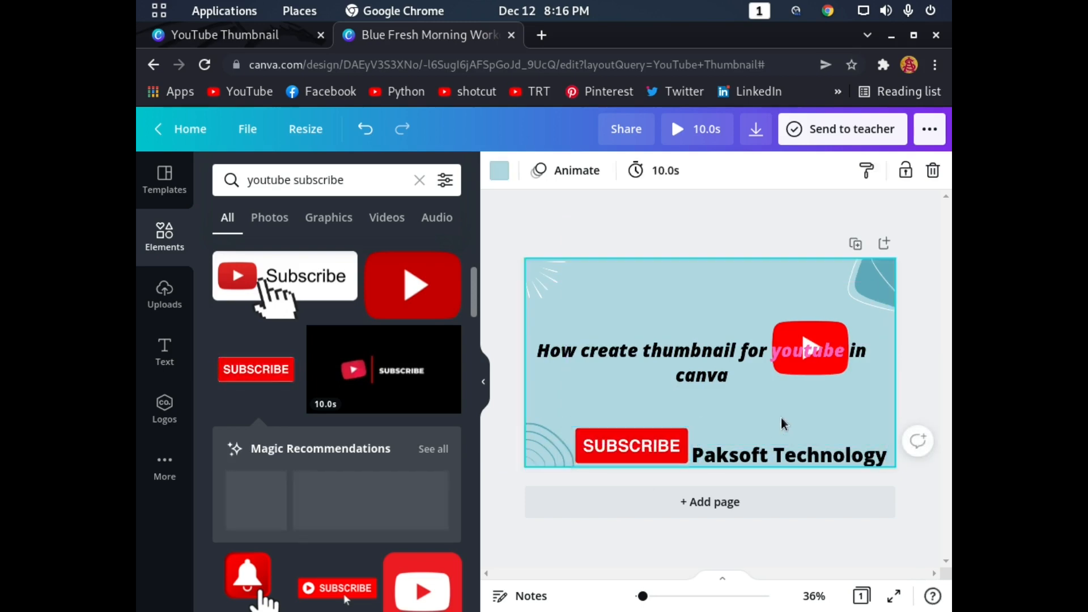
left_click(632, 445)
left_click_drag(685, 463, 647, 449)
Set the font size of the "Paksoft Technology" text to 54
left_click(735, 457)
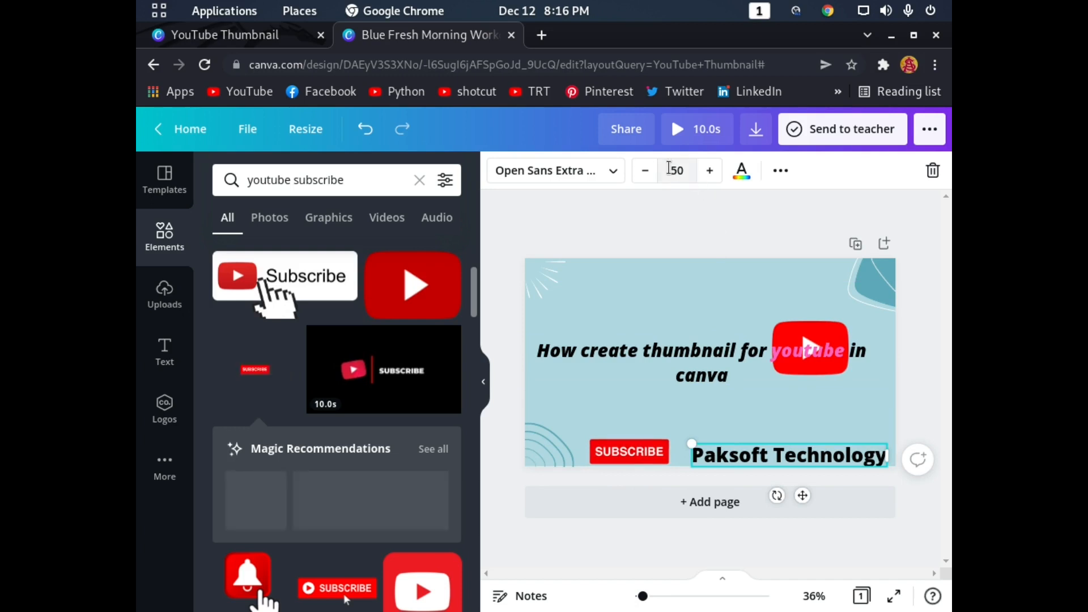
left_click(710, 171)
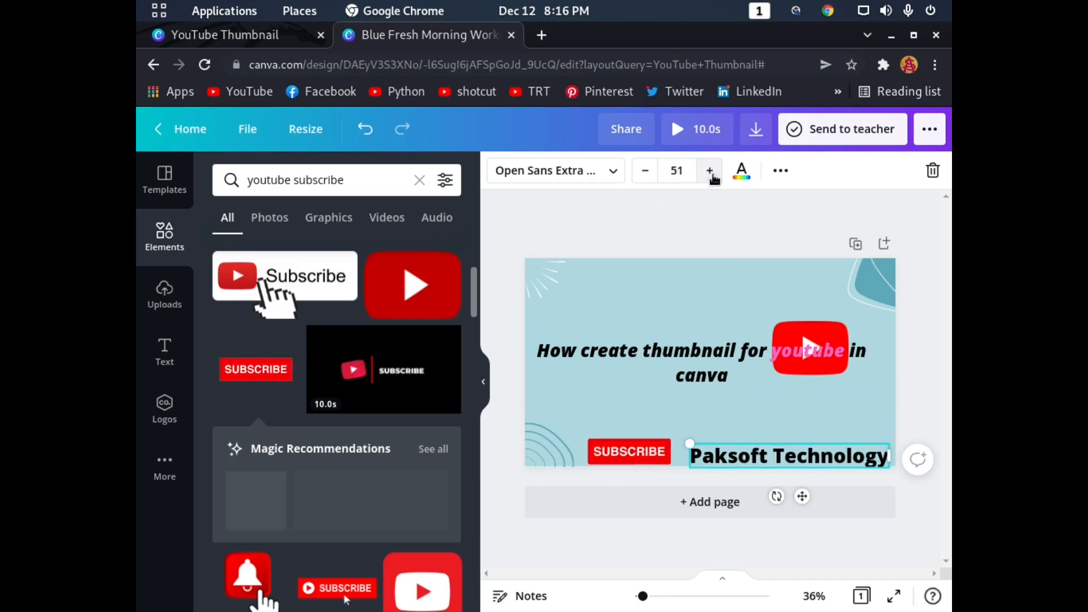
left_click(710, 172)
left_click(711, 171)
left_click(711, 172)
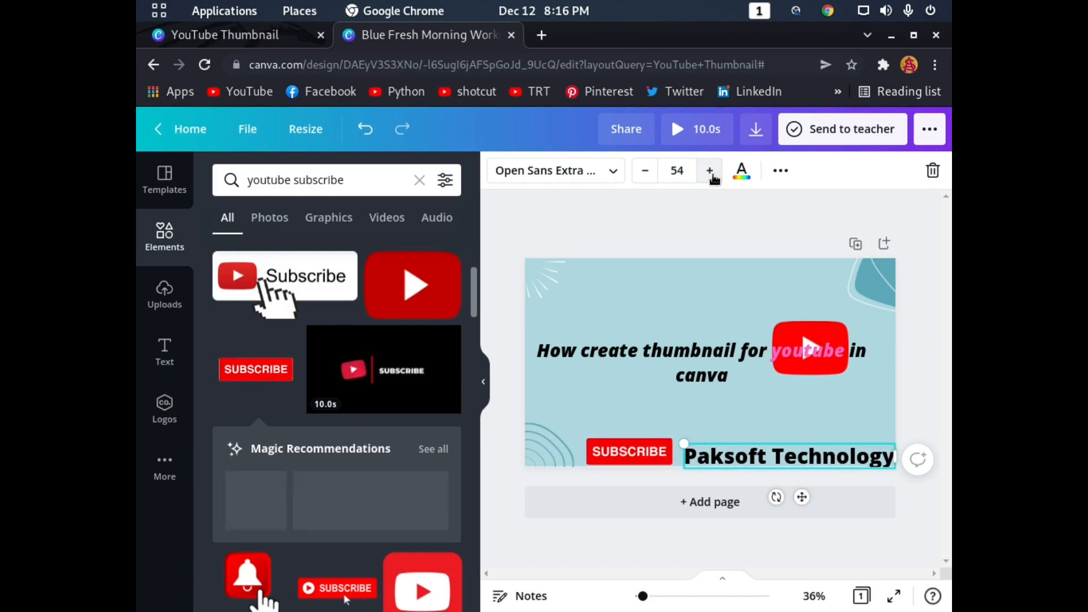
left_click(711, 172)
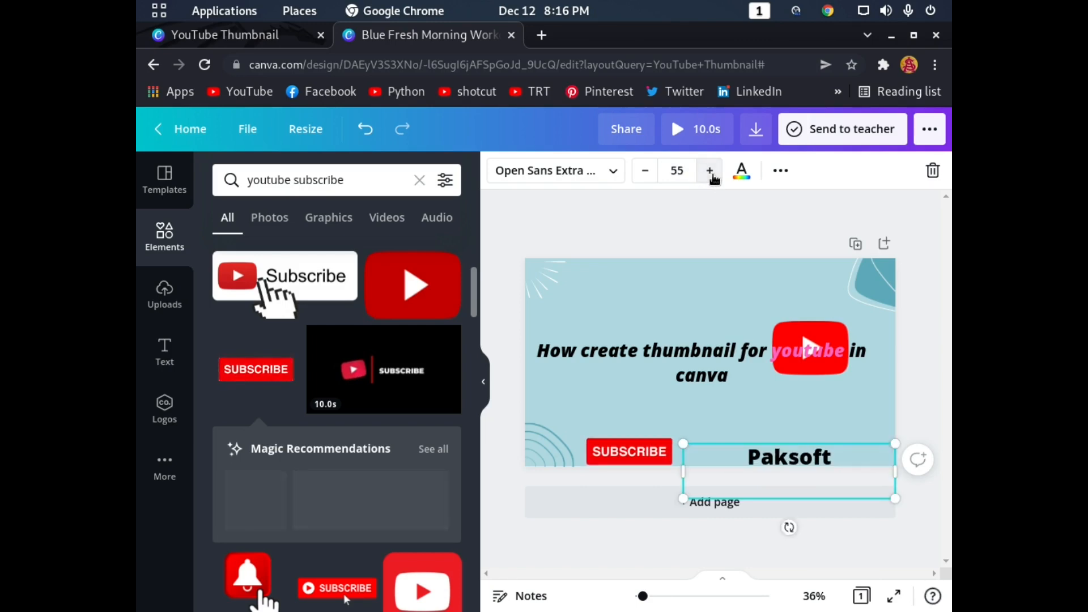
left_click(647, 176)
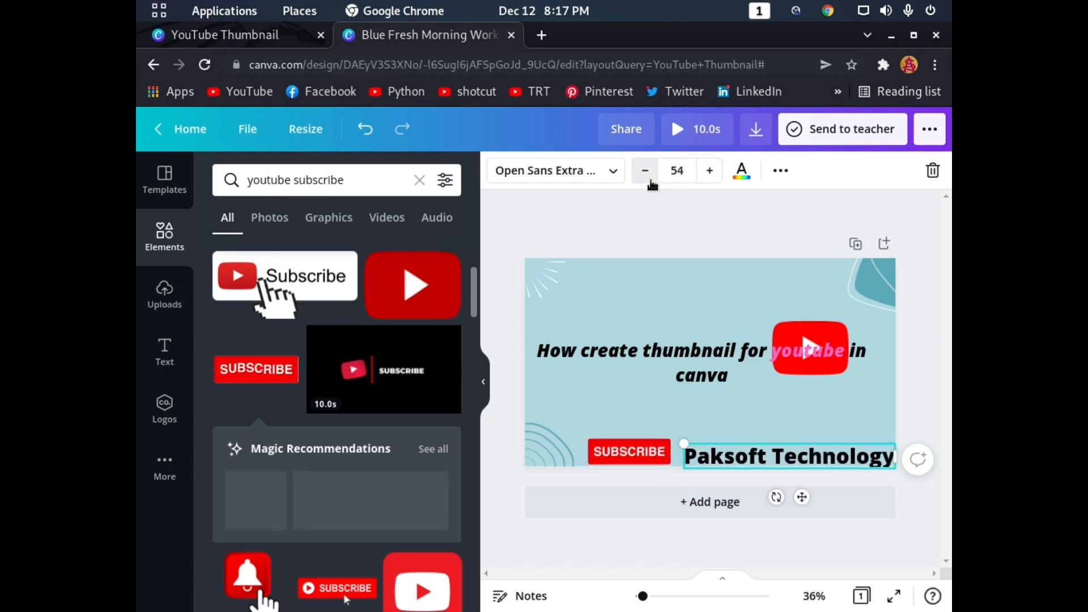
Shrink the SUBSCRIBE button to about two thirds of its size and shift the "Paksoft Technology" text slightly left towards it
left_click(655, 449)
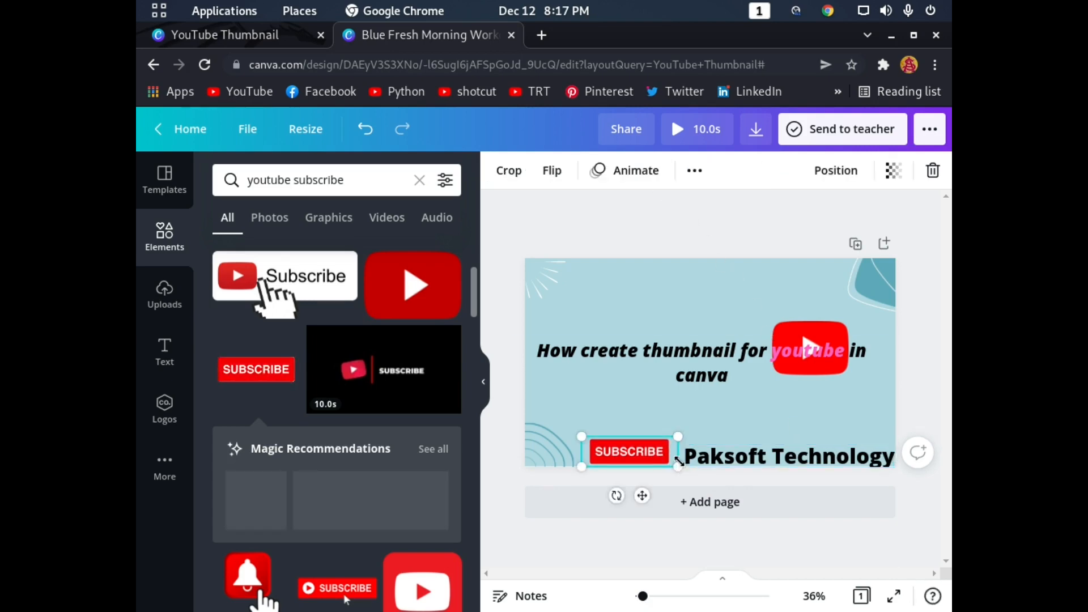
left_click_drag(679, 463, 630, 455)
left_click_drag(762, 463, 739, 460)
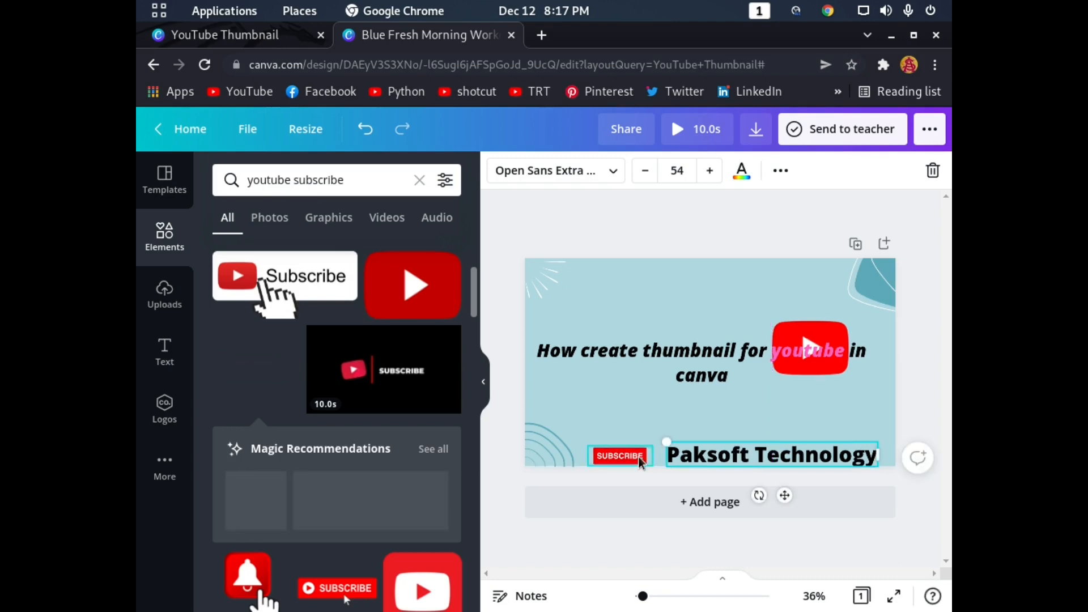